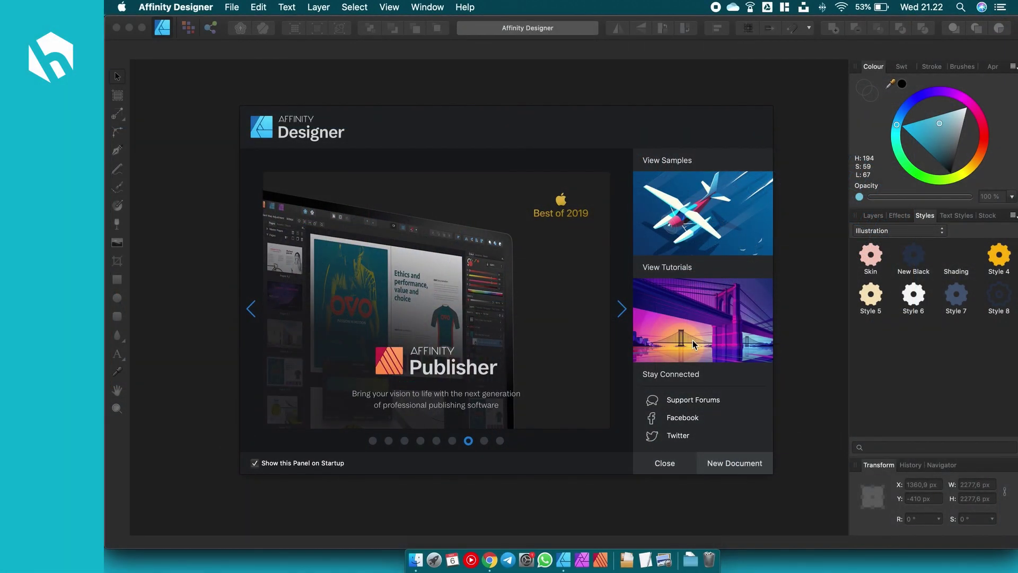
Create a new document with page width 1080*3 (3240 px) and height 1080 px.
{"action": "left_click", "coordinate": [742, 469]}
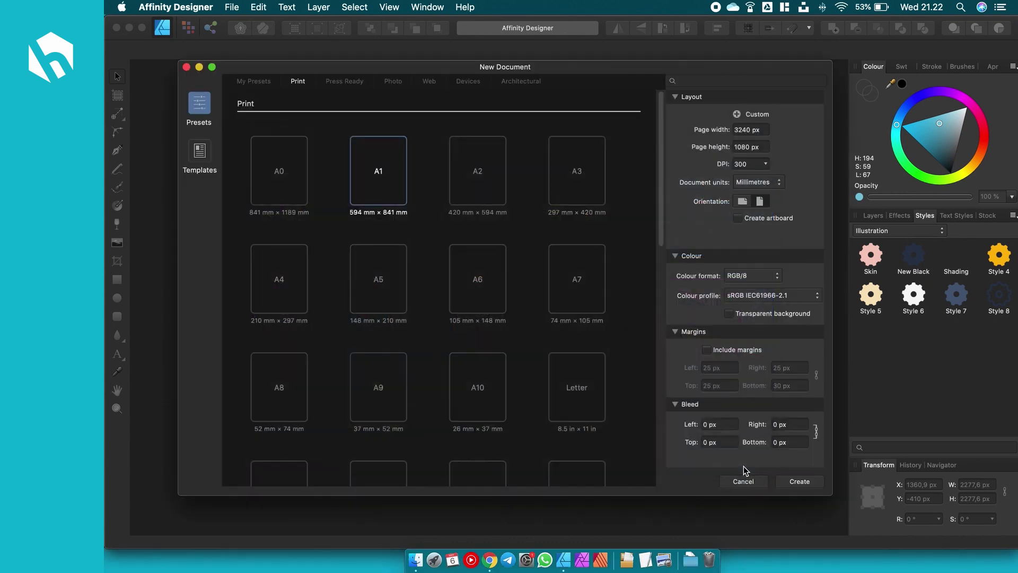
{"action": "left_click", "coordinate": [762, 131]}
{"action": "type", "text": "1080"}
{"action": "key", "text": "Tab"}
{"action": "type", "text": "1"}
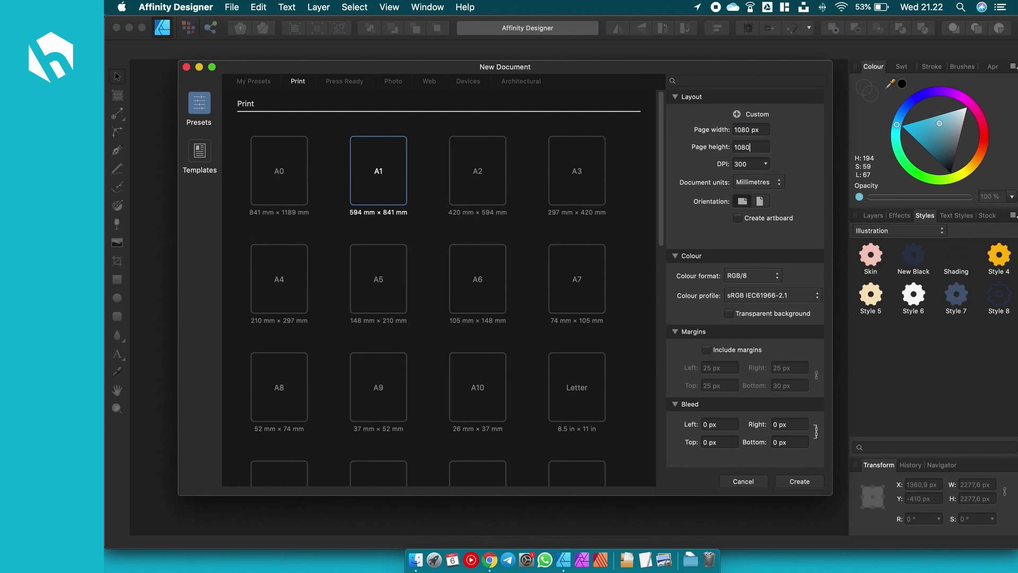
{"action": "key", "text": "Tab"}
{"action": "left_click", "coordinate": [767, 129]}
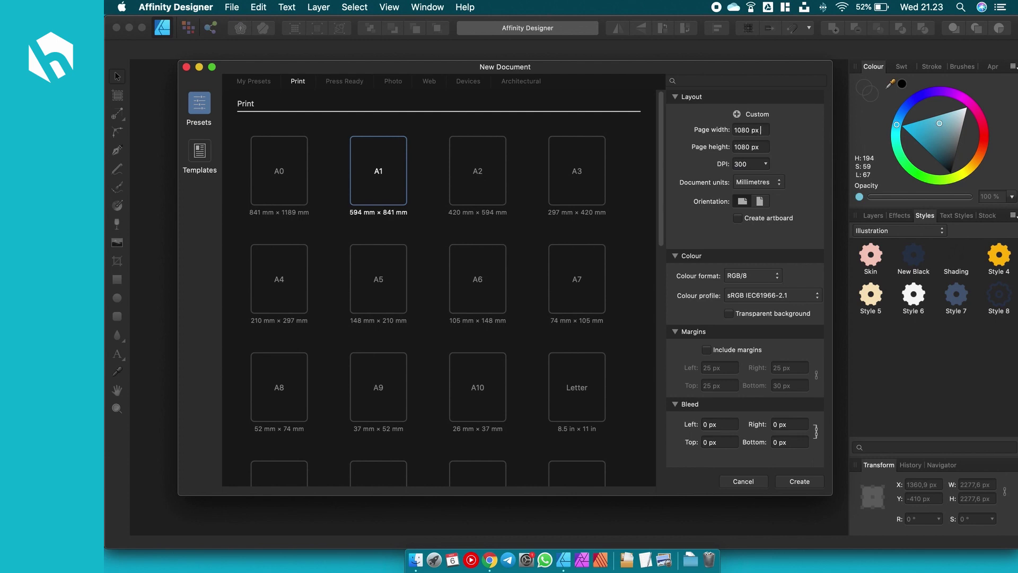
{"action": "type", "text": "3"}
{"action": "left_click", "coordinate": [799, 482]}
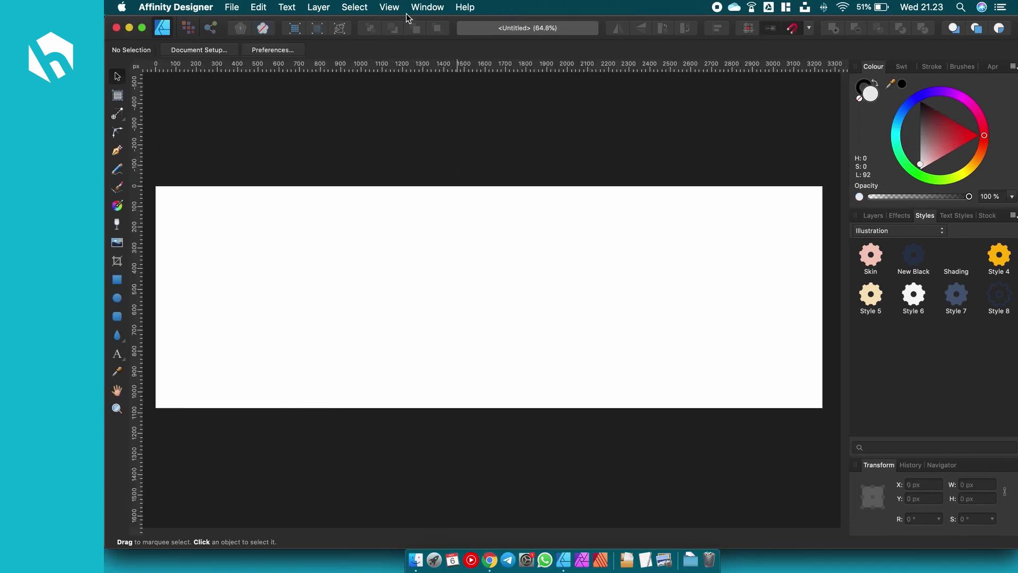
In the Guides Manager, set the page to 3 column guides.
{"action": "left_click", "coordinate": [389, 7]}
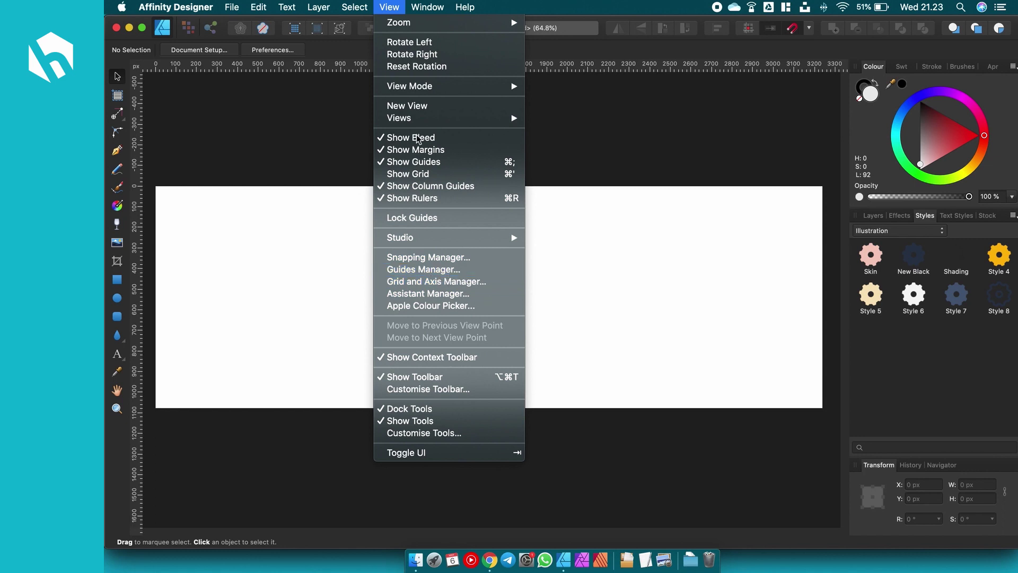
{"action": "left_click", "coordinate": [392, 7]}
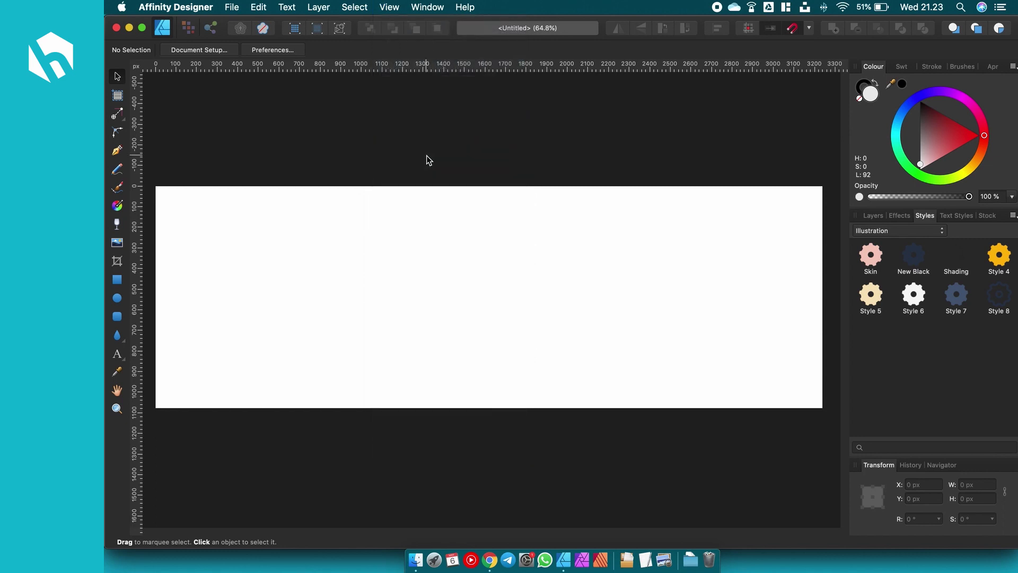
{"action": "left_click", "coordinate": [392, 7]}
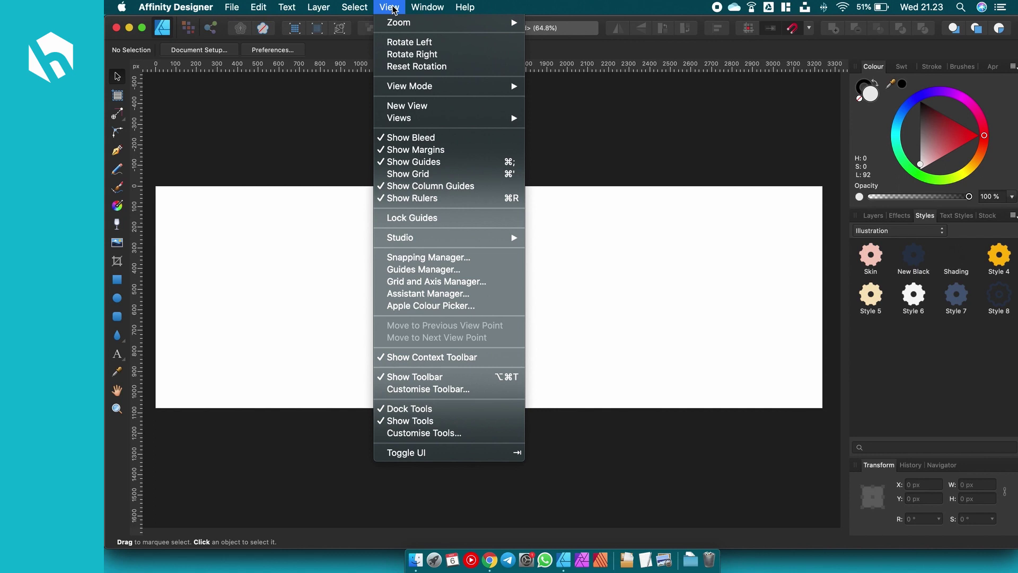
{"action": "left_click", "coordinate": [443, 270]}
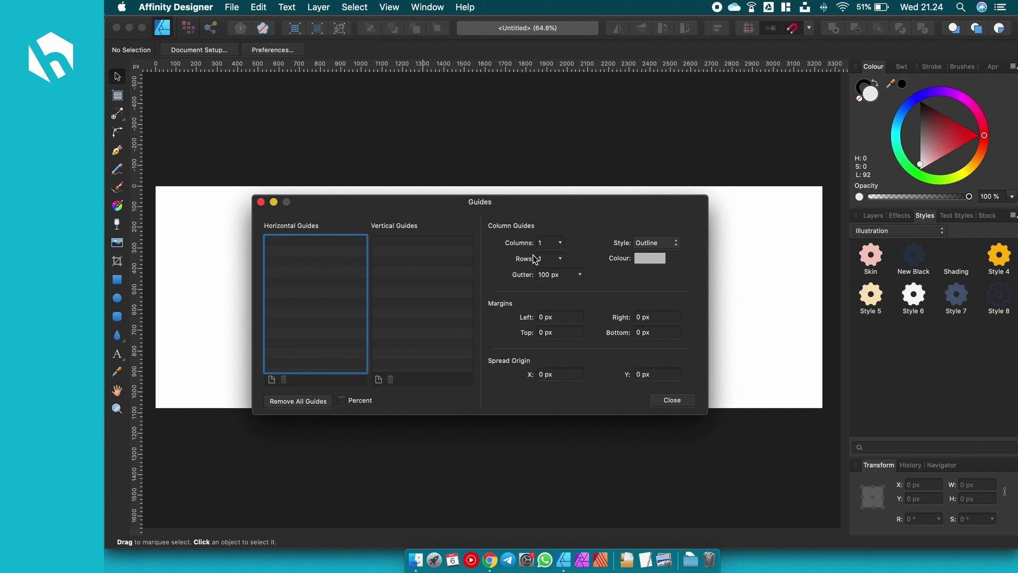
{"action": "left_click_drag", "start_coordinate": [531, 206], "coordinate": [520, 340]}
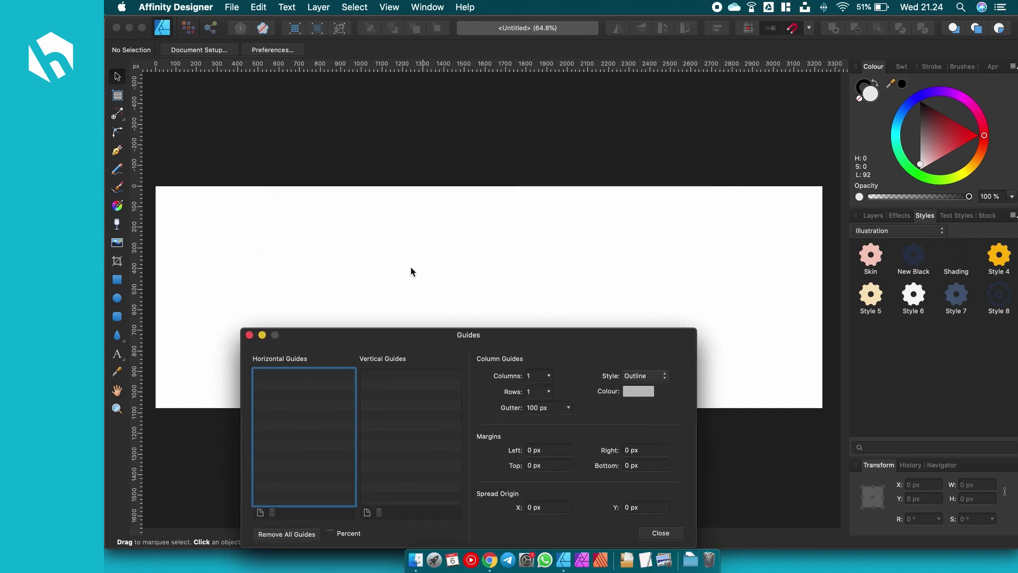
{"action": "left_click", "coordinate": [536, 376]}
{"action": "type", "text": "3"}
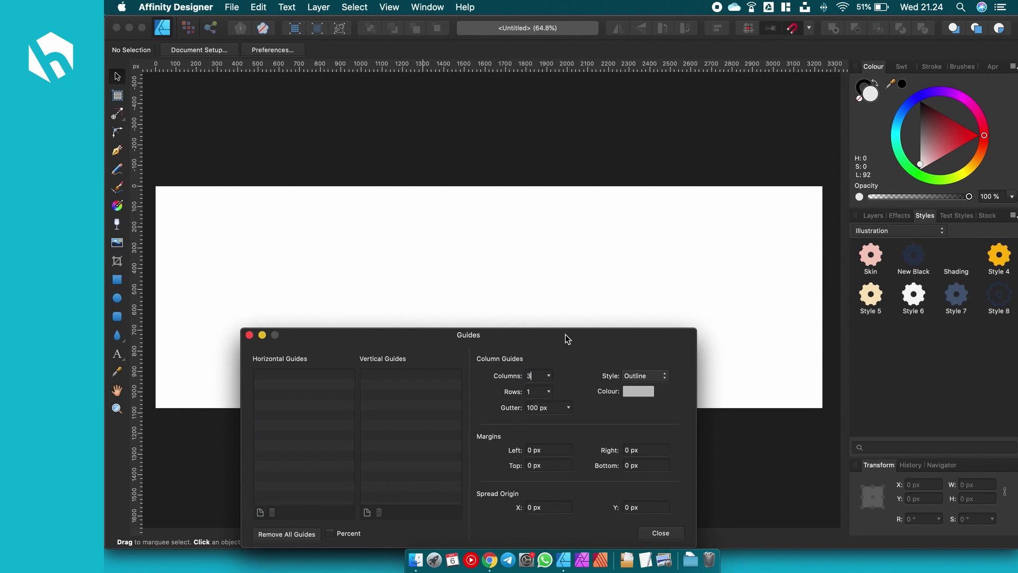
{"action": "left_click_drag", "start_coordinate": [564, 336], "coordinate": [574, 250]}
{"action": "type", "text": "3"}
{"action": "left_click", "coordinate": [546, 310]}
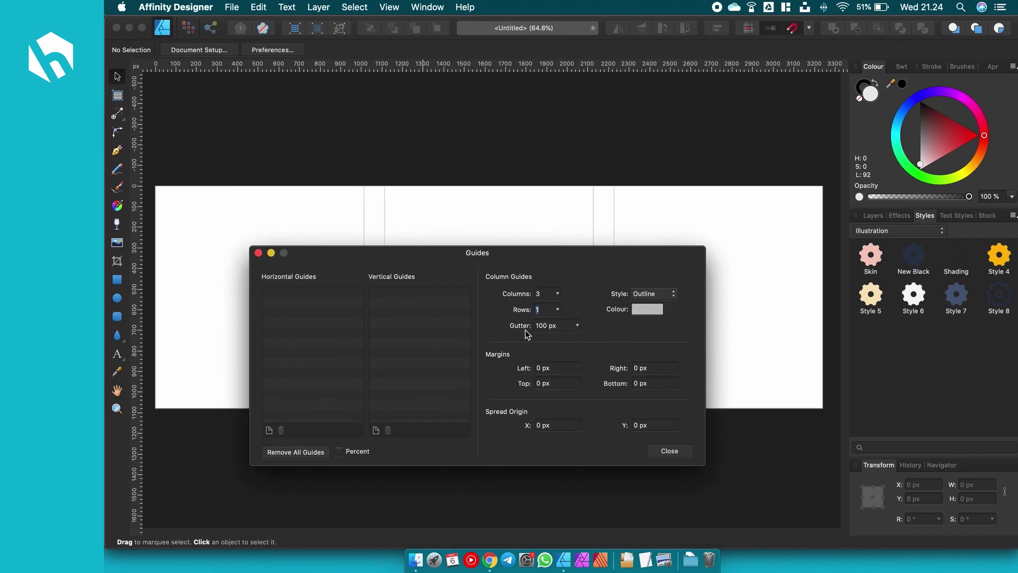
Reduce the column gutter to 0 px and close the Guides Manager.
{"action": "left_click", "coordinate": [577, 327]}
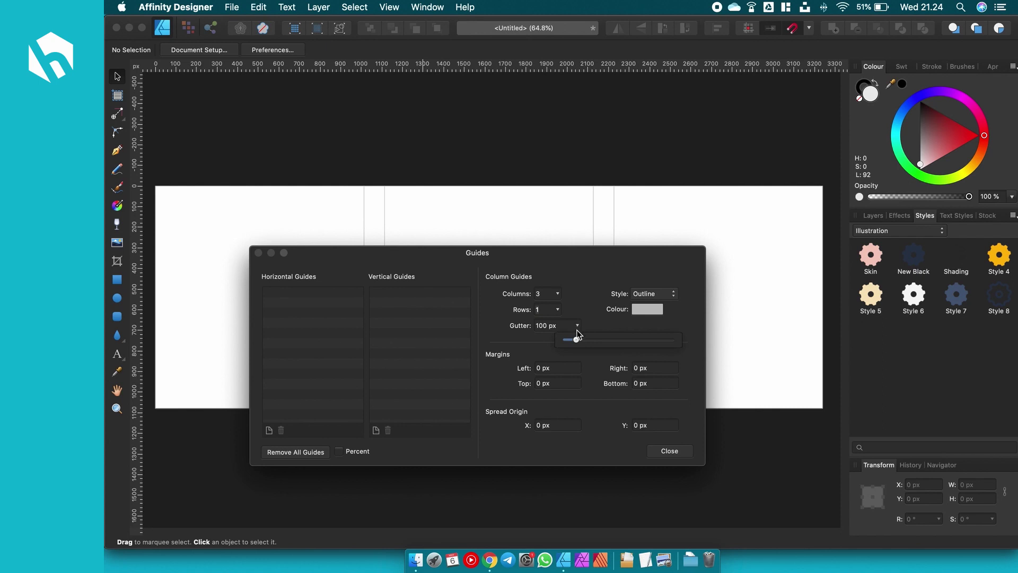
{"action": "left_click_drag", "start_coordinate": [576, 340], "coordinate": [565, 339]}
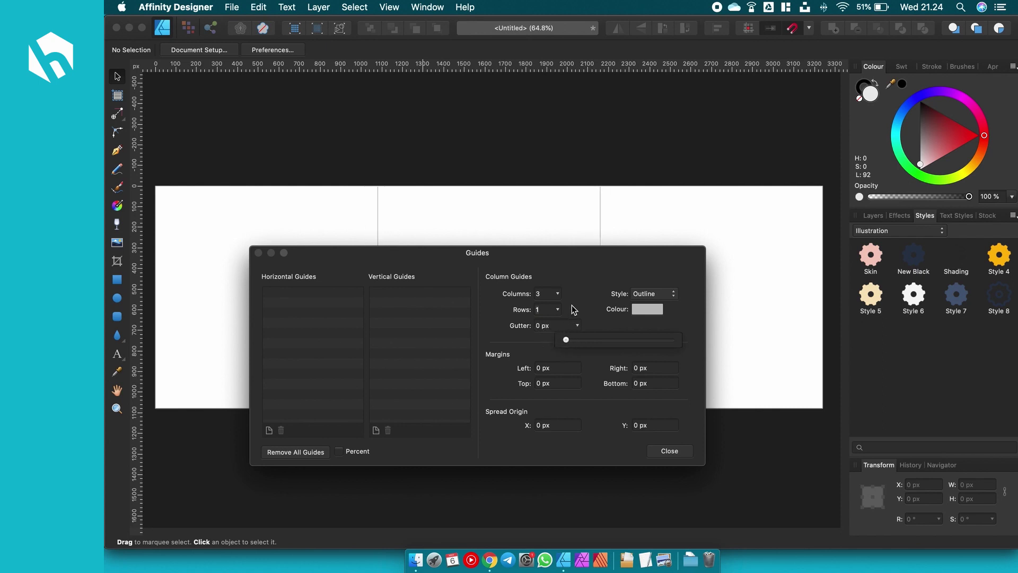
{"action": "left_click", "coordinate": [577, 261]}
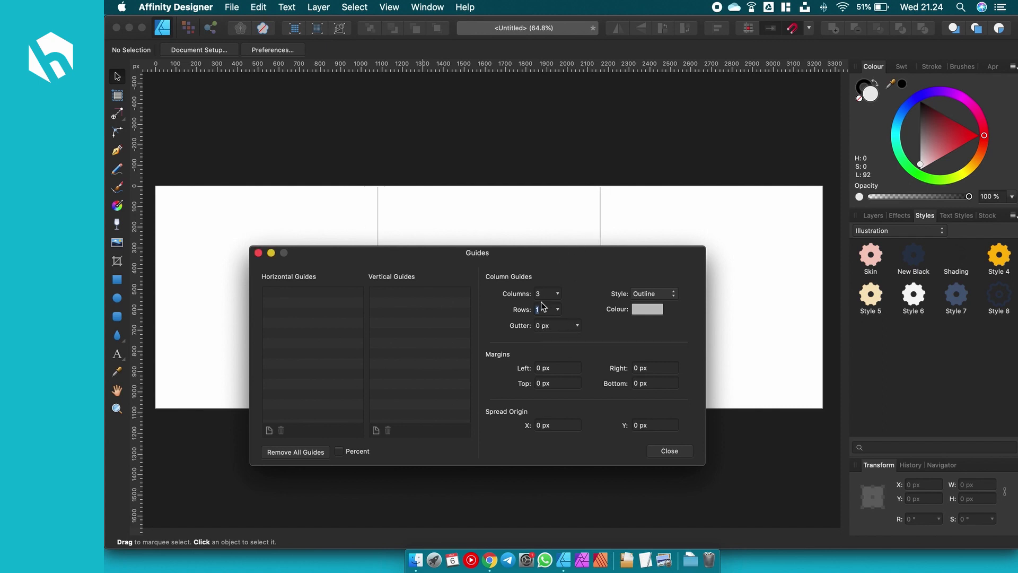
{"action": "left_click_drag", "start_coordinate": [537, 255], "coordinate": [531, 310]}
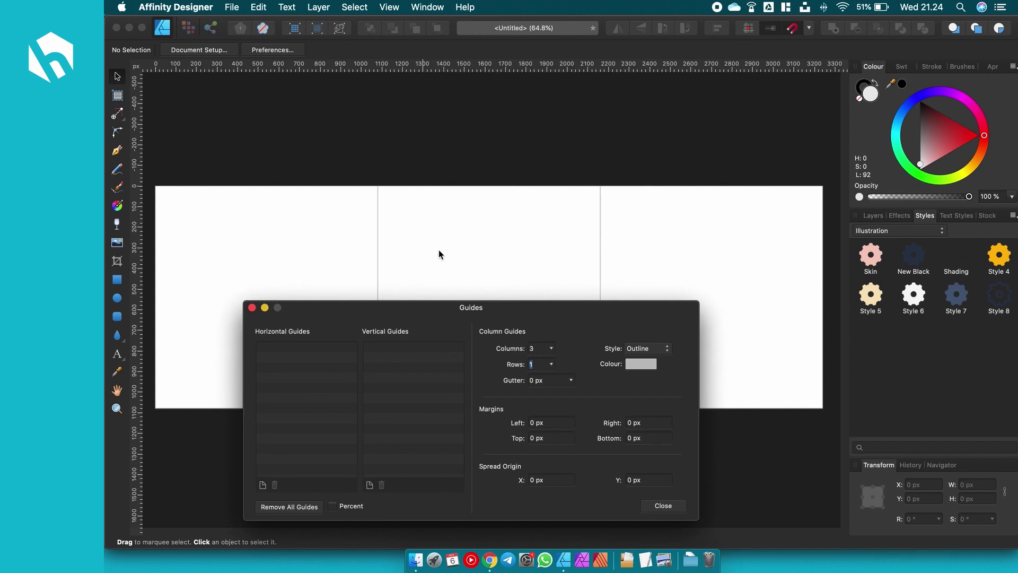
{"action": "left_click", "coordinate": [658, 507]}
Fit the page in view and drag the robot photo 570.png from Finder onto it.
{"action": "key", "text": "super+0"}
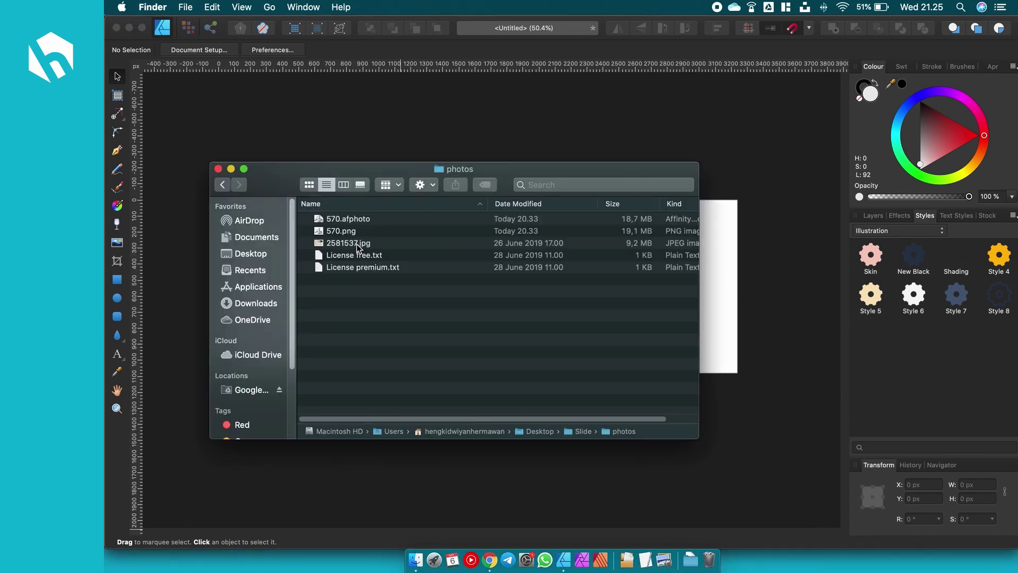
{"action": "mouse_move", "coordinate": [338, 232]}
{"action": "left_mouse_down"}
{"action": "mouse_move", "coordinate": [447, 307]}
{"action": "mouse_move", "coordinate": [389, 301]}
{"action": "left_mouse_up"}
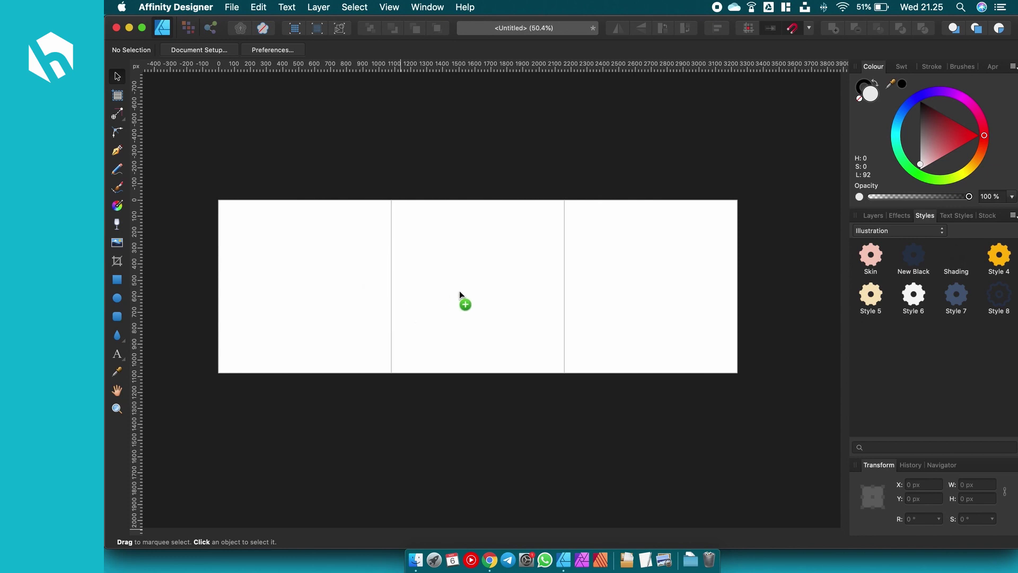
{"action": "left_click_drag", "start_coordinate": [459, 290], "coordinate": [460, 291]}
Scale the robot photo down and rest it on the page's bottom edge.
{"action": "scroll", "coordinate": [534, 221], "scroll_direction": "down", "scroll_amount": 3}
{"action": "left_click_drag", "start_coordinate": [563, 193], "coordinate": [443, 420]}
{"action": "scroll", "coordinate": [480, 284], "scroll_direction": "up", "scroll_amount": 2}
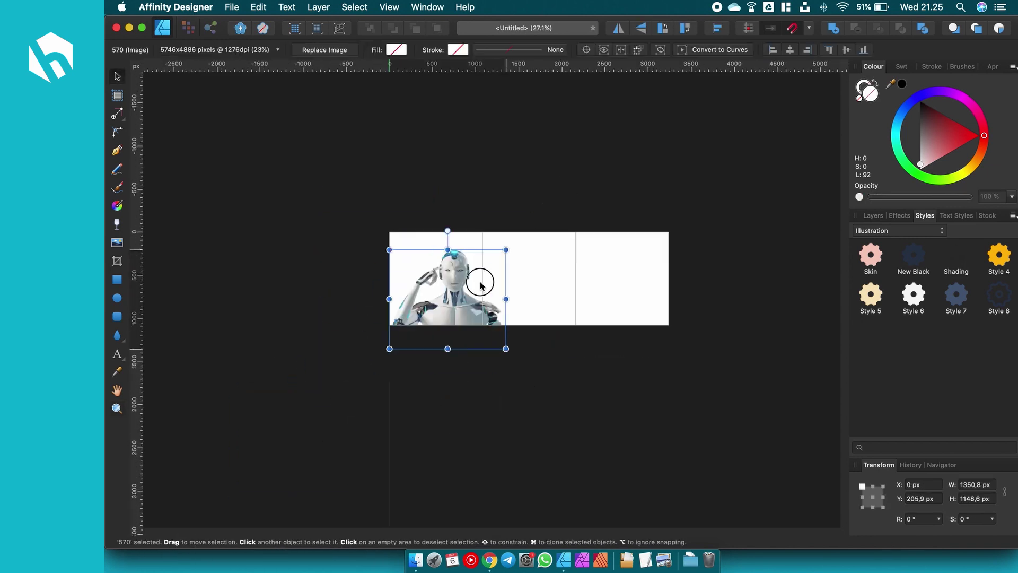
{"action": "scroll", "coordinate": [480, 285], "scroll_direction": "up", "scroll_amount": 3}
{"action": "left_click_drag", "start_coordinate": [623, 265], "coordinate": [570, 311]}
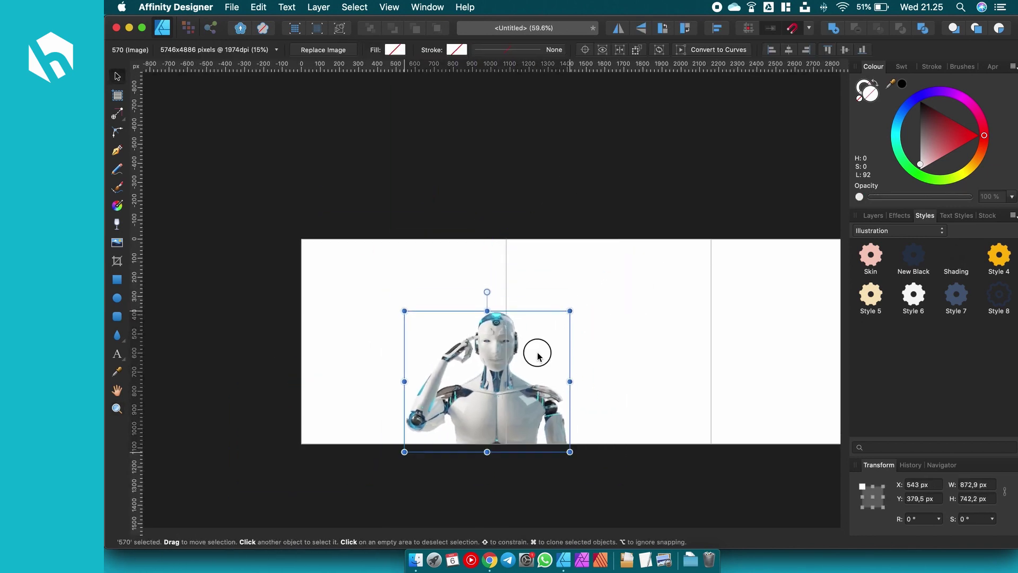
{"action": "left_click_drag", "start_coordinate": [537, 354], "coordinate": [545, 345]}
{"action": "left_click", "coordinate": [546, 170]}
{"action": "scroll", "coordinate": [546, 154], "scroll_direction": "down", "scroll_amount": 1}
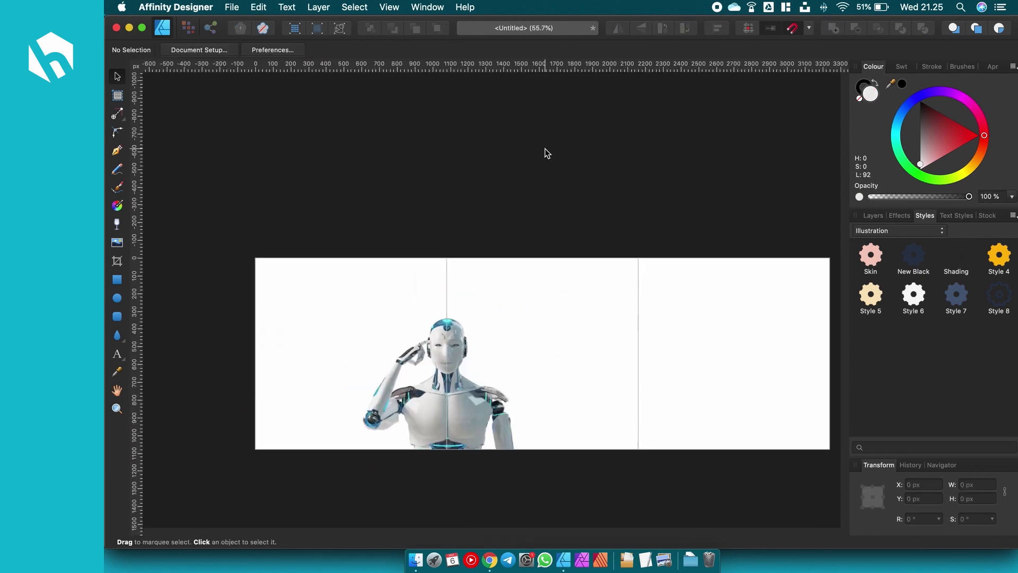
{"action": "scroll", "coordinate": [547, 153], "scroll_direction": "down", "scroll_amount": 2}
{"action": "scroll", "coordinate": [547, 153], "scroll_direction": "right", "scroll_amount": 1}
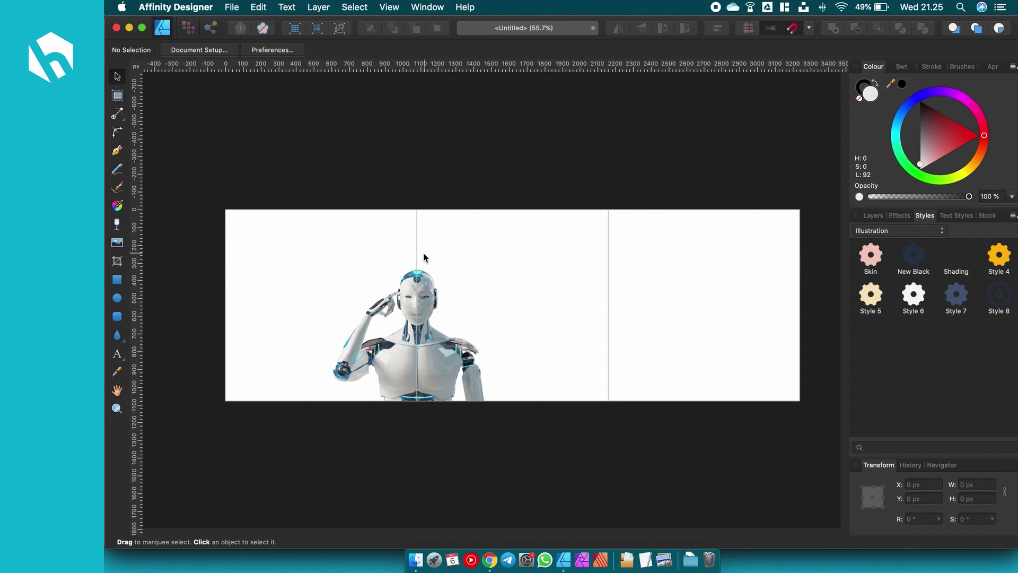
Draw a large circle over the robot and send it behind the robot.
{"action": "key", "text": "m"}
{"action": "key", "text": "e"}
{"action": "mouse_move", "coordinate": [361, 219]}
{"action": "left_mouse_down"}
{"action": "mouse_move", "coordinate": [695, 525]}
{"action": "mouse_move", "coordinate": [523, 380]}
{"action": "left_mouse_up"}
{"action": "key", "text": "super+["}
{"action": "key", "text": "v"}
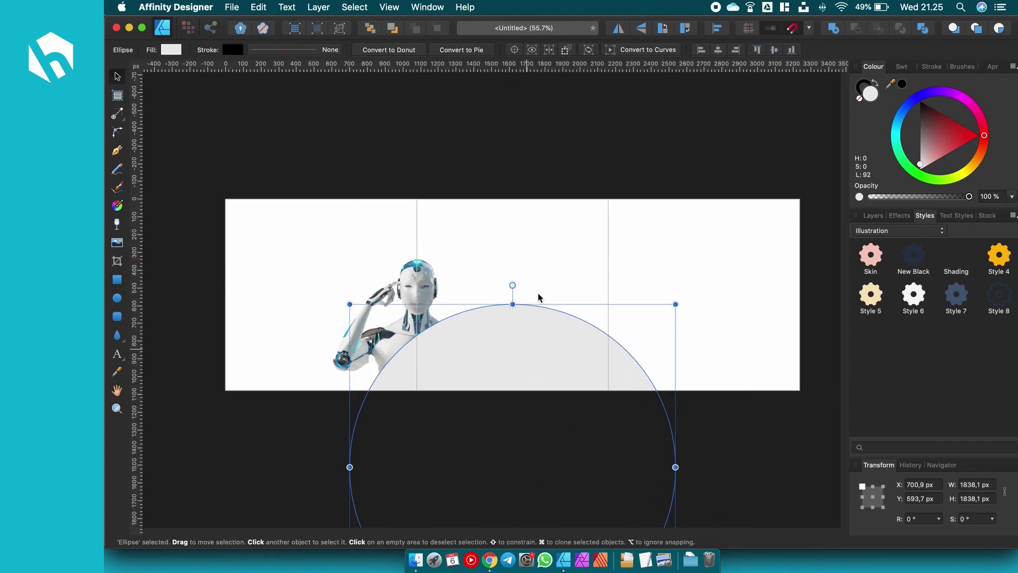
{"action": "scroll", "coordinate": [456, 408], "scroll_direction": "up", "scroll_amount": 5}
{"action": "scroll", "coordinate": [456, 408], "scroll_direction": "up", "scroll_amount": 5}
Fill the circle with the robot's blue sampled with the colour picker.
{"action": "key", "text": "i"}
{"action": "left_click", "coordinate": [488, 432]}
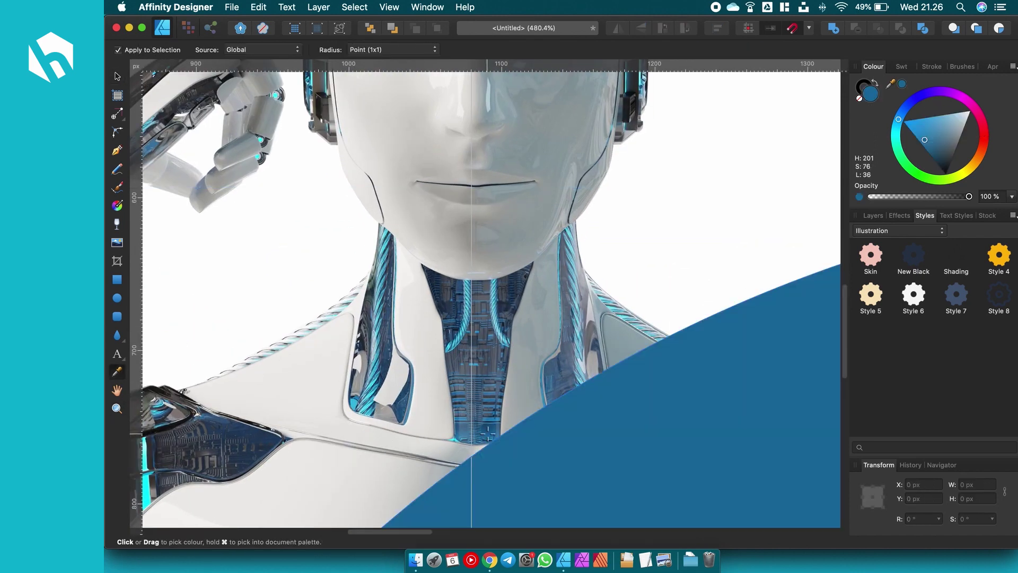
{"action": "key", "text": "v"}
{"action": "scroll", "coordinate": [530, 345], "scroll_direction": "down", "scroll_amount": 10}
{"action": "scroll", "coordinate": [530, 345], "scroll_direction": "up", "scroll_amount": 3}
{"action": "scroll", "coordinate": [558, 352], "scroll_direction": "down", "scroll_amount": 3}
{"action": "scroll", "coordinate": [557, 353], "scroll_direction": "down", "scroll_amount": 2}
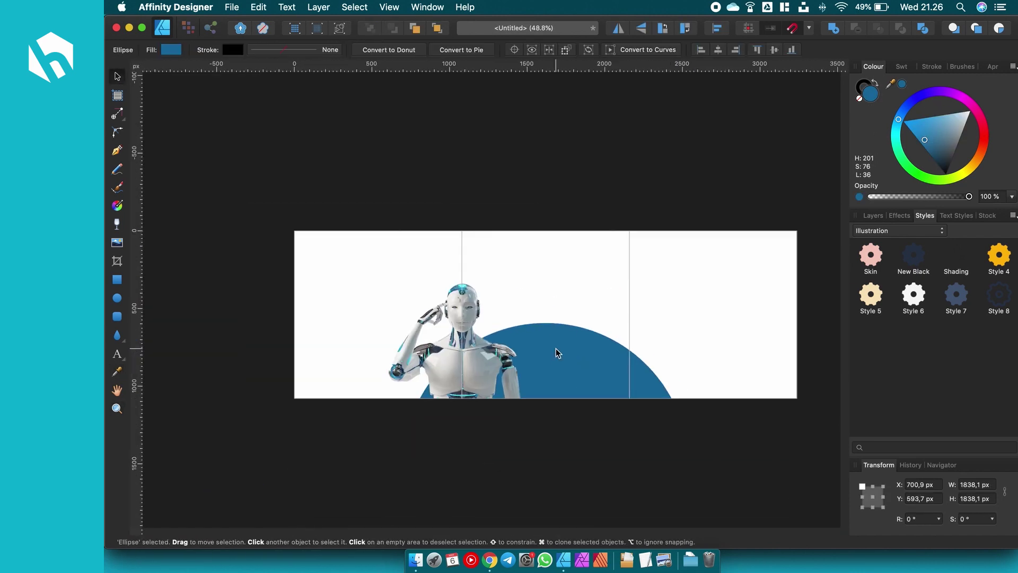
Duplicate the blue circle toward the upper left and give the copy a light grey fill.
{"action": "left_click_drag", "start_coordinate": [558, 353], "coordinate": [415, 111]}
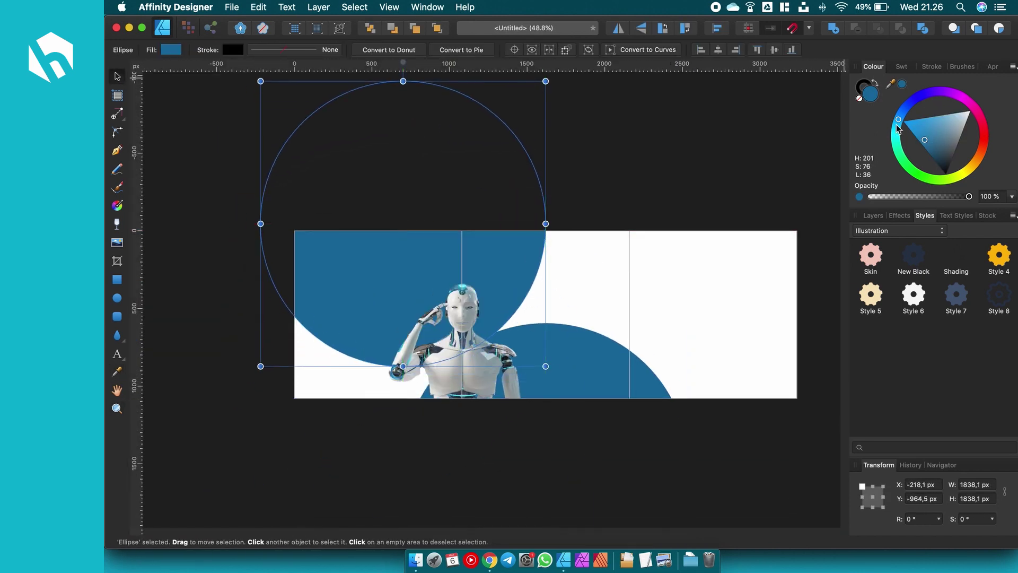
{"action": "left_click_drag", "start_coordinate": [897, 128], "coordinate": [969, 113]}
{"action": "left_click", "coordinate": [620, 170]}
Draw a light grey rectangle covering the whole banner.
{"action": "key", "text": "m"}
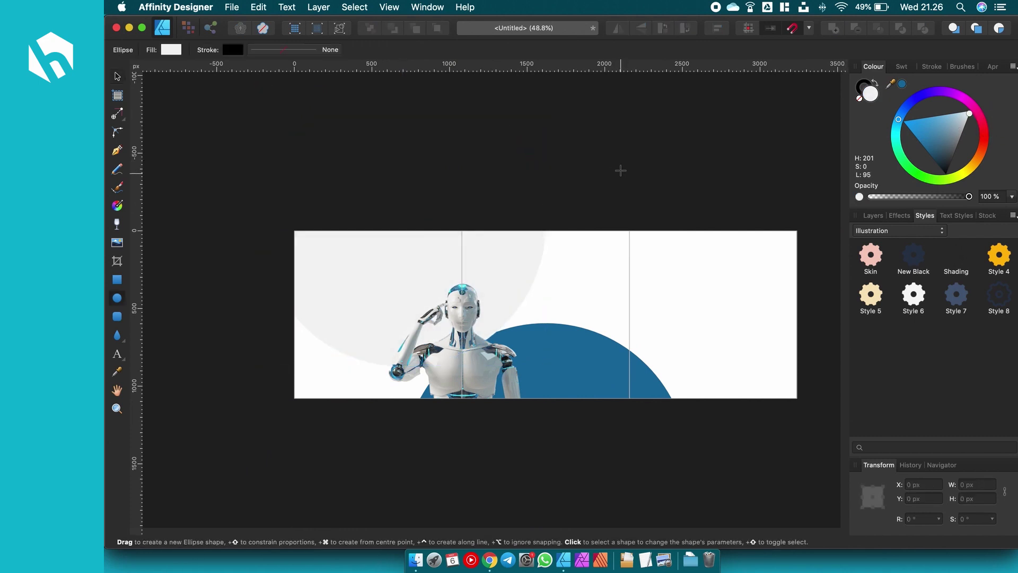
{"action": "key", "text": "m"}
{"action": "left_click_drag", "start_coordinate": [294, 230], "coordinate": [796, 399]}
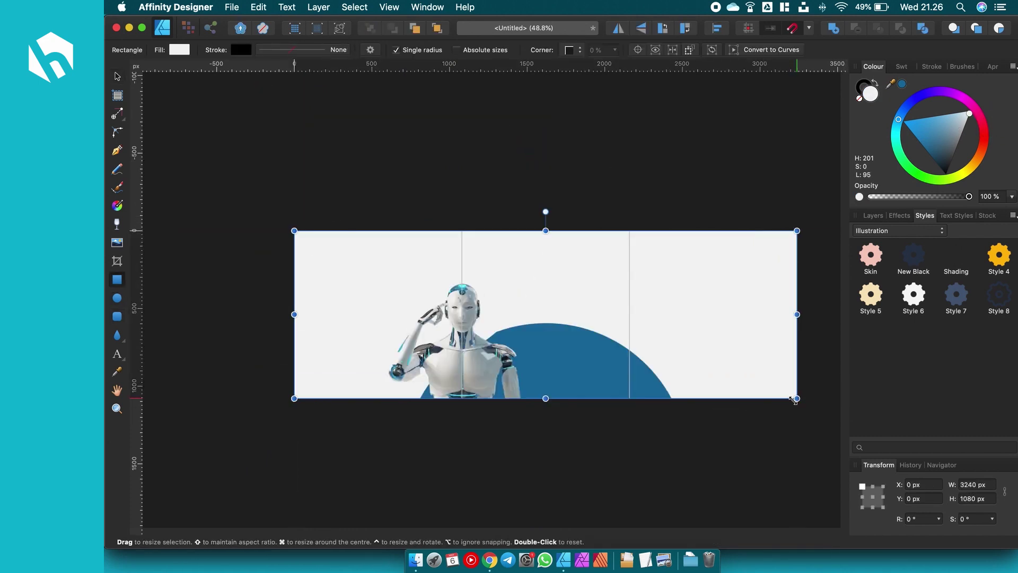
{"action": "scroll", "coordinate": [640, 206], "scroll_direction": "up", "scroll_amount": 2}
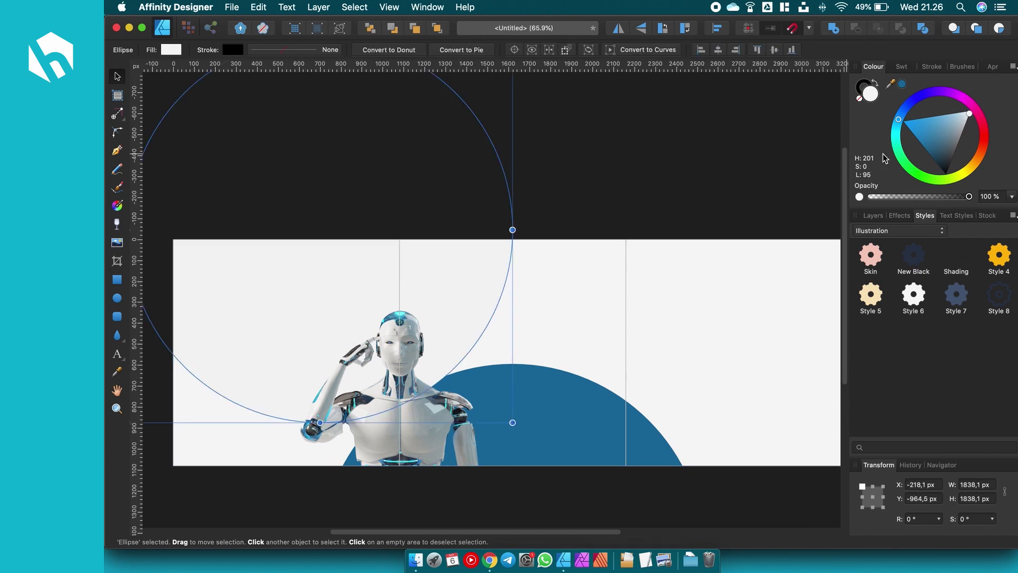
{"action": "key", "text": "Escape"}
Duplicate the light circle, move the copy to the right and enlarge it.
{"action": "left_click", "coordinate": [336, 291]}
{"action": "key", "text": "z"}
{"action": "left_click", "coordinate": [310, 194], "text": "alt"}
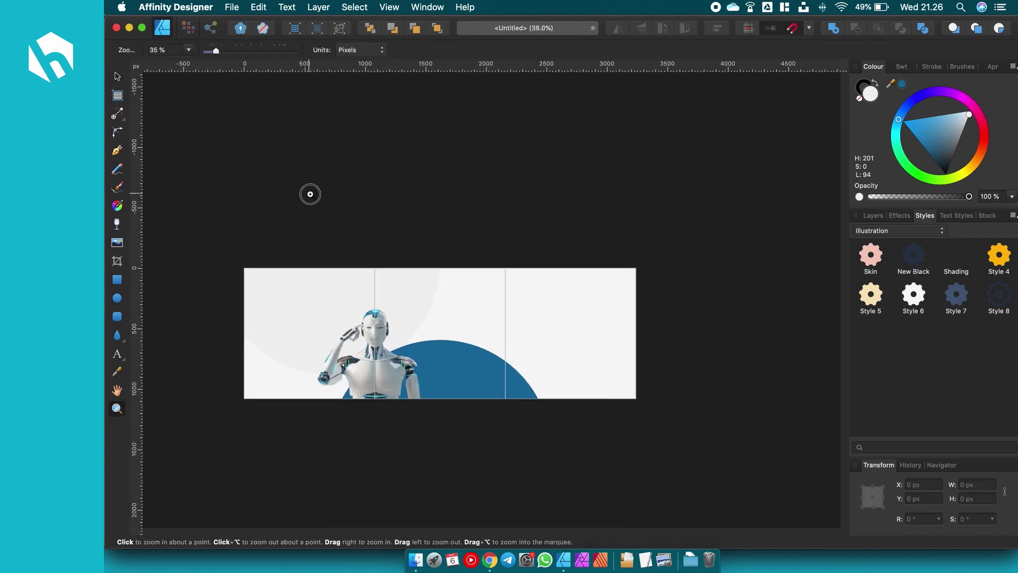
{"action": "key", "text": "v"}
{"action": "left_click_drag", "start_coordinate": [348, 319], "coordinate": [534, 461]}
{"action": "mouse_move", "coordinate": [632, 296]}
{"action": "left_mouse_down"}
{"action": "mouse_move", "coordinate": [727, 239]}
{"action": "mouse_move", "coordinate": [712, 253]}
{"action": "left_mouse_up"}
{"action": "scroll", "coordinate": [479, 464], "scroll_direction": "up", "scroll_amount": 3}
{"action": "scroll", "coordinate": [479, 464], "scroll_direction": "up", "scroll_amount": 3}
Move the enlarged circle further right and down, with a white fill at 12% opacity.
{"action": "left_click", "coordinate": [924, 139]}
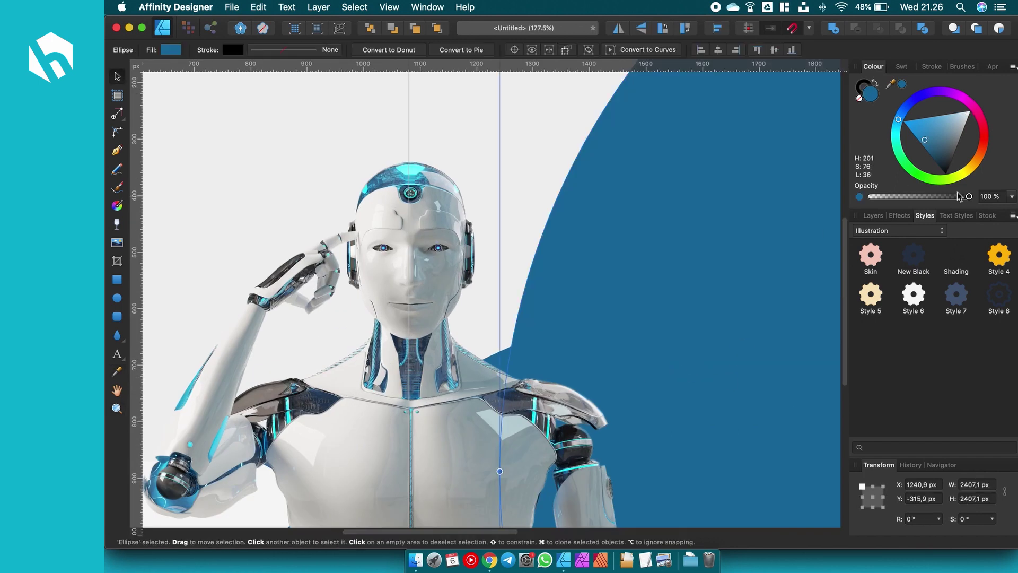
{"action": "scroll", "coordinate": [630, 267], "scroll_direction": "down", "scroll_amount": 6}
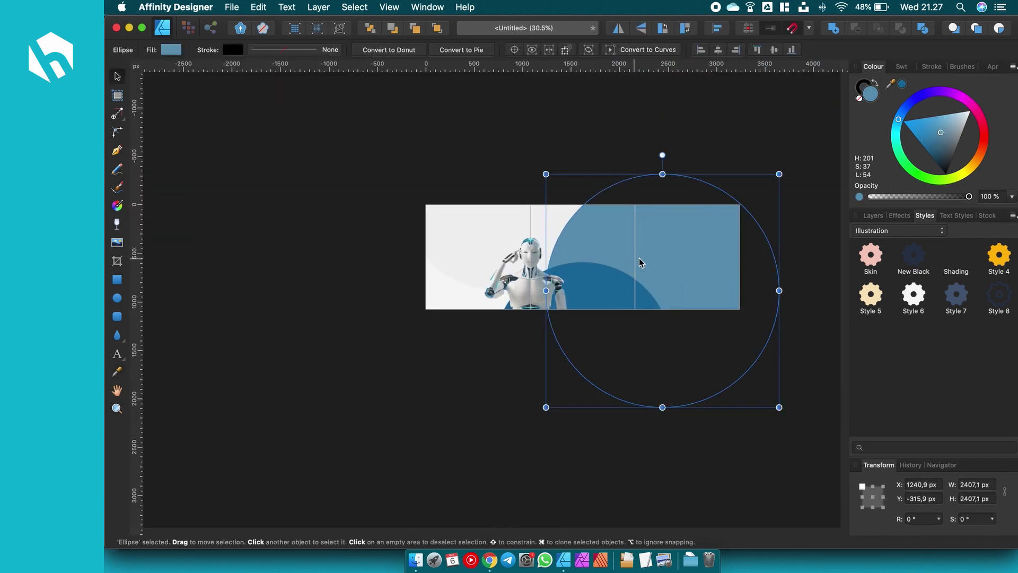
{"action": "left_click_drag", "start_coordinate": [641, 262], "coordinate": [685, 306]}
{"action": "left_click", "coordinate": [970, 110]}
{"action": "left_click_drag", "start_coordinate": [968, 196], "coordinate": [883, 197]}
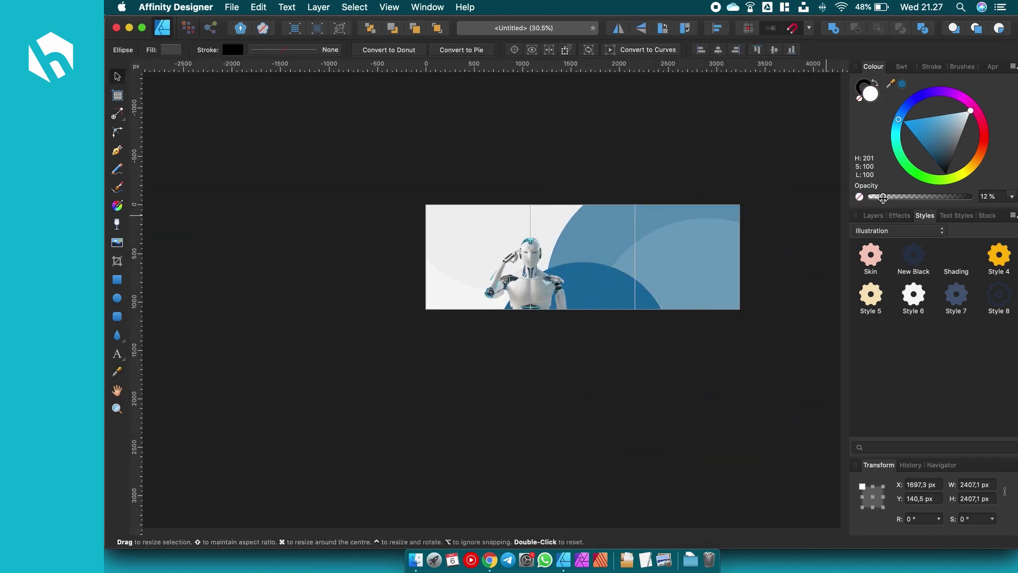
{"action": "key", "text": "Escape"}
{"action": "scroll", "coordinate": [652, 299], "scroll_direction": "up", "scroll_amount": 2}
{"action": "scroll", "coordinate": [652, 299], "scroll_direction": "up", "scroll_amount": 2}
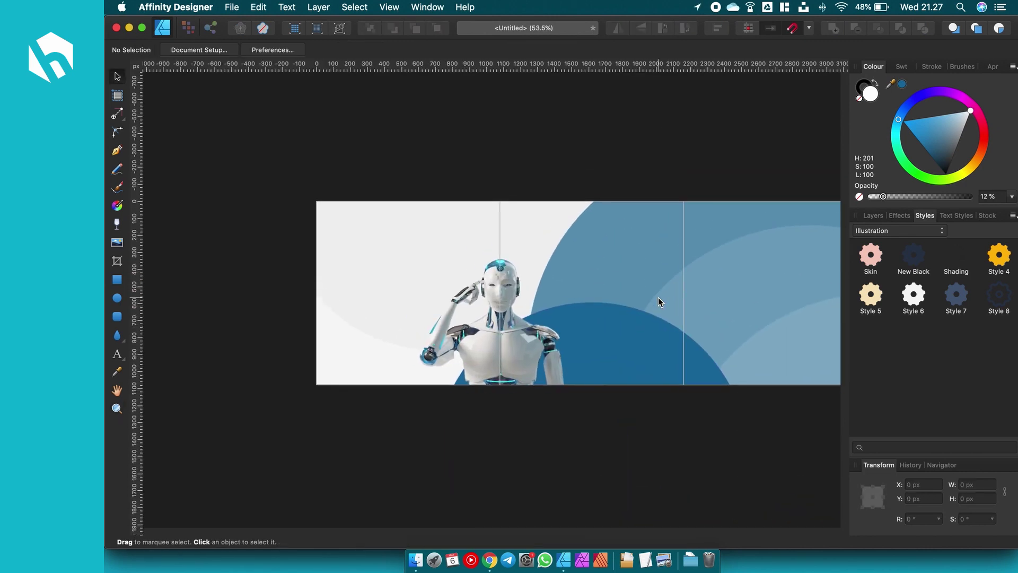
Add a 'Future' text line at the first slide's upper left.
{"action": "key", "text": "super+1"}
{"action": "left_click", "coordinate": [441, 121]}
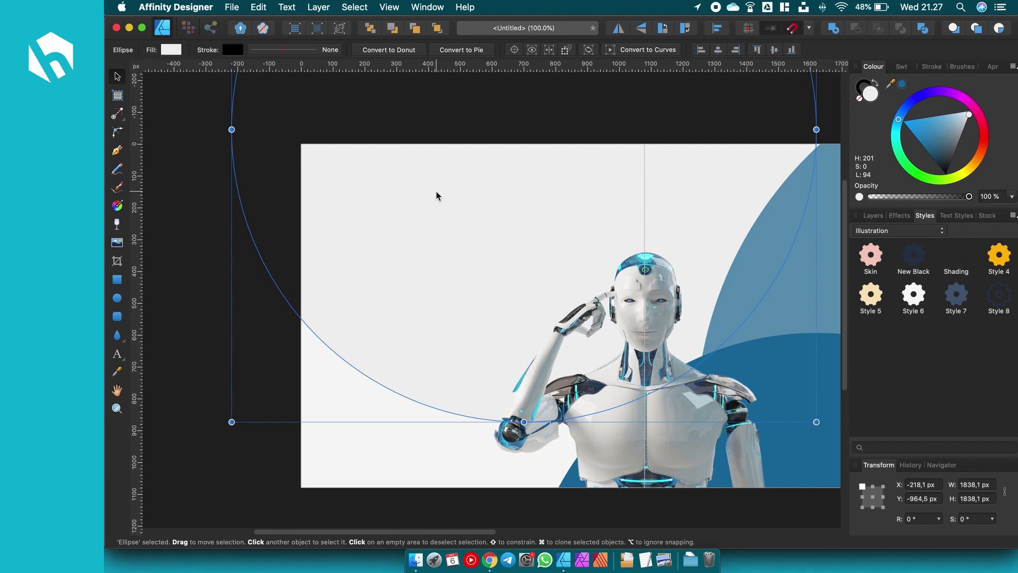
{"action": "left_click", "coordinate": [217, 304]}
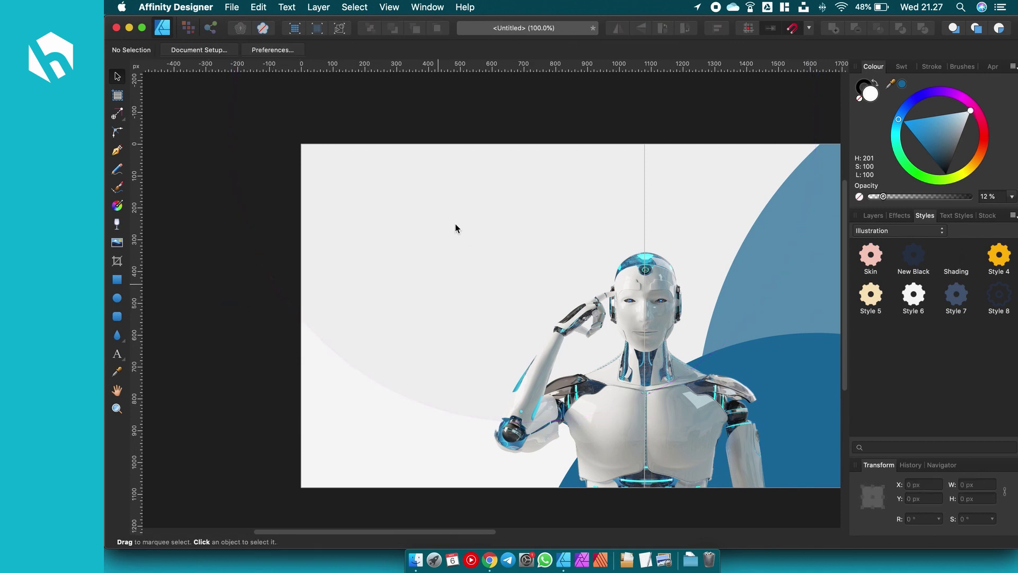
{"action": "key", "text": "t"}
{"action": "left_click", "coordinate": [392, 248]}
{"action": "type", "text": "Futu"}
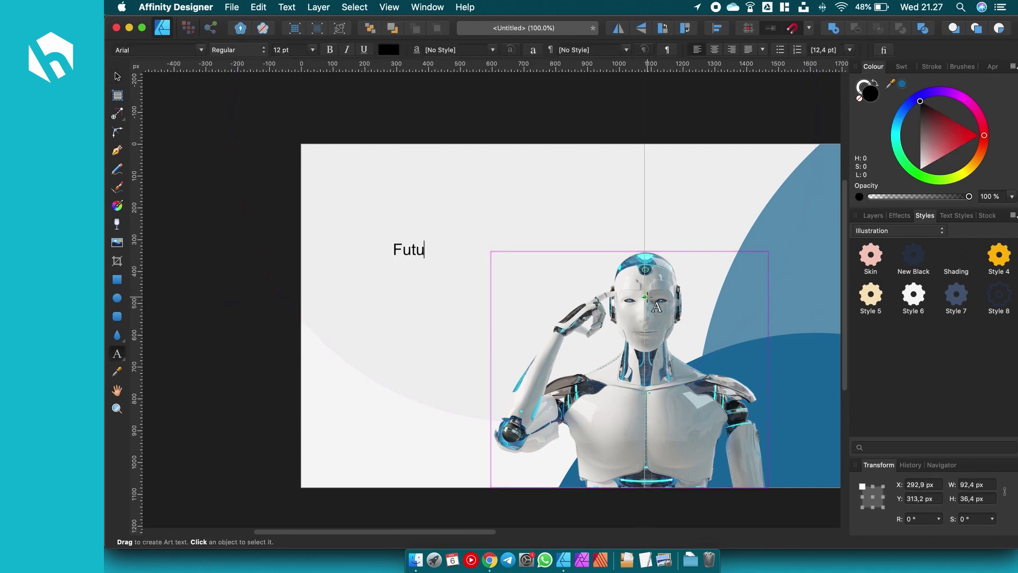
{"action": "type", "text": "re"}
{"action": "key", "text": "Escape"}
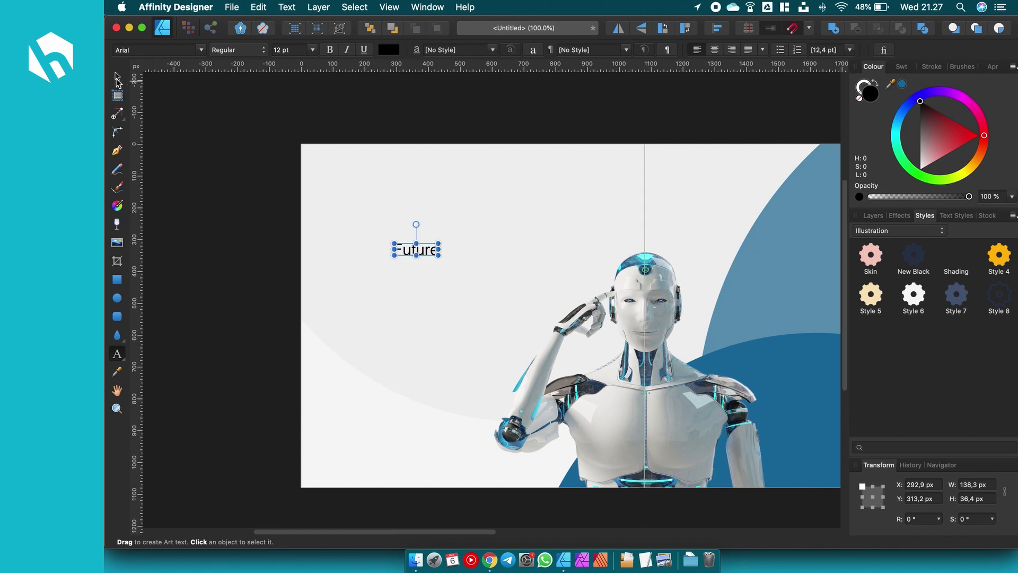
Enlarge the Future text and move it up and to the left.
{"action": "left_click", "coordinate": [117, 76]}
{"action": "left_click_drag", "start_coordinate": [438, 255], "coordinate": [520, 328]}
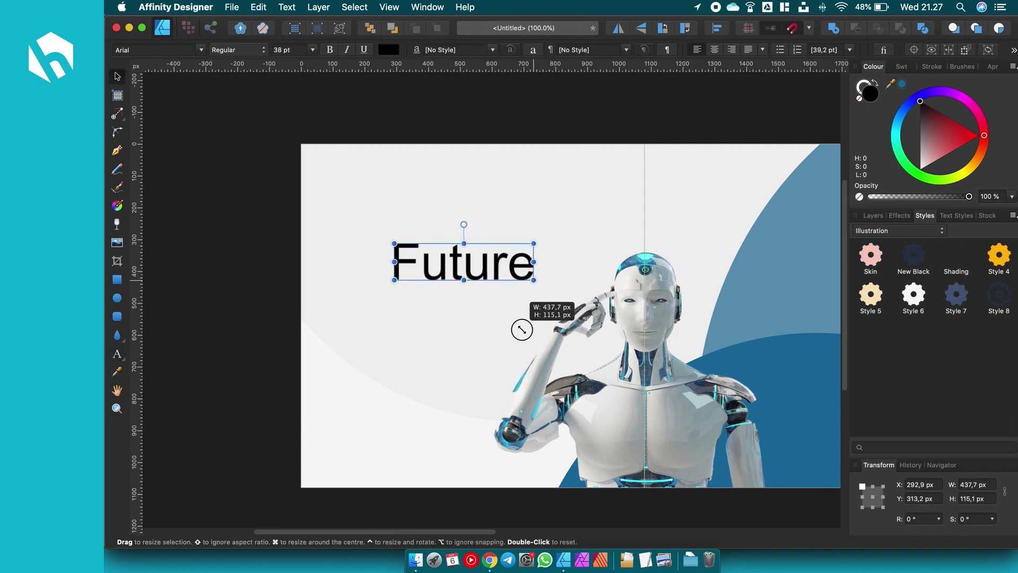
{"action": "left_click_drag", "start_coordinate": [461, 263], "coordinate": [432, 233]}
{"action": "left_click", "coordinate": [497, 112]}
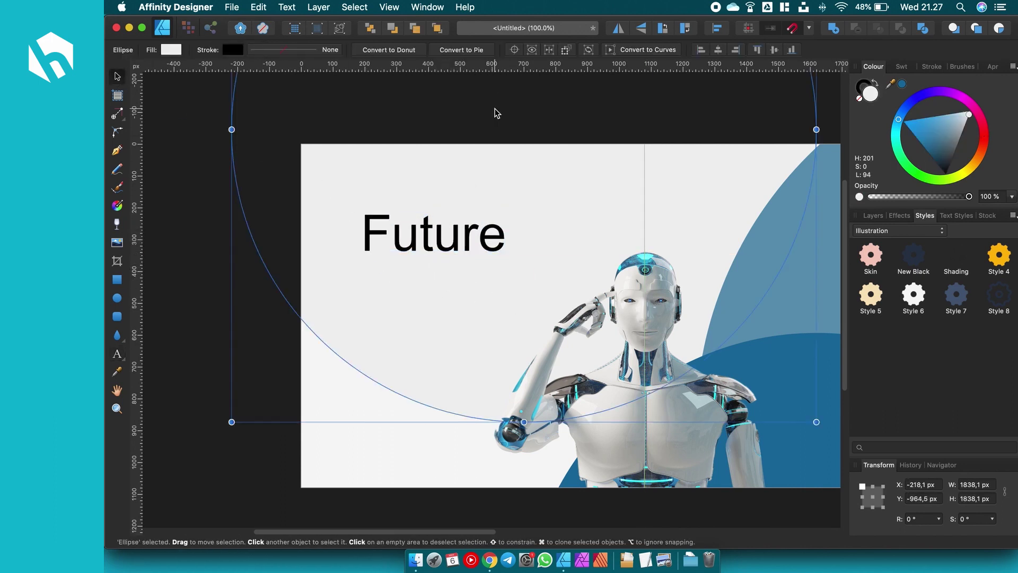
{"action": "left_click", "coordinate": [223, 296]}
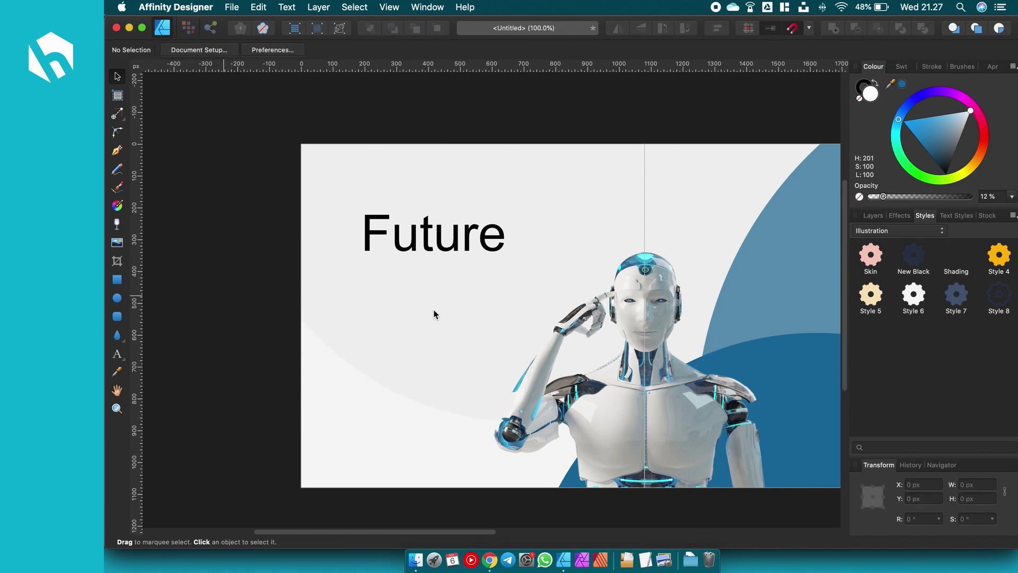
Save the document as 'Slide' in the Slide folder.
{"action": "key", "text": "super+s"}
{"action": "left_click", "coordinate": [532, 151]}
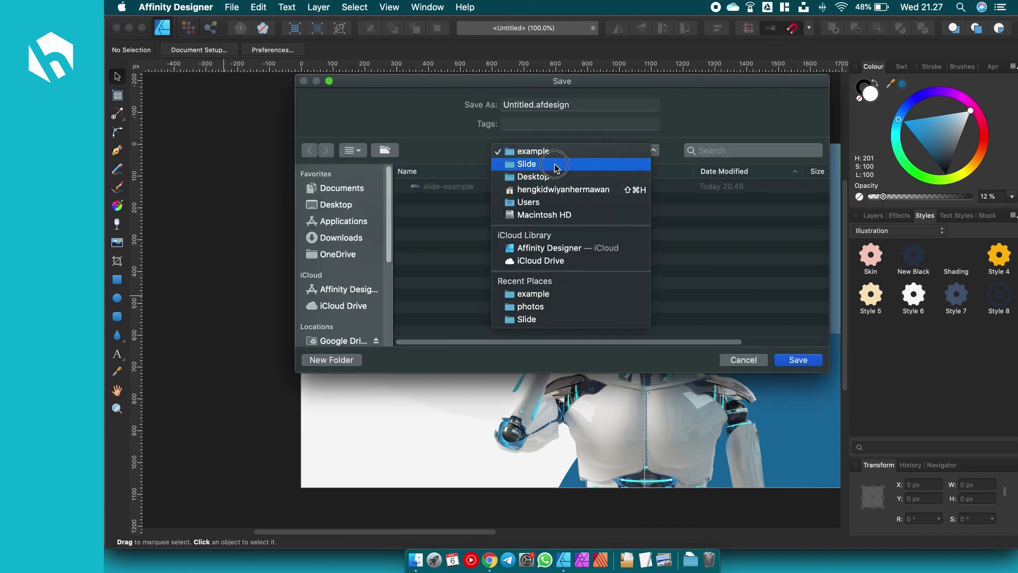
{"action": "left_click", "coordinate": [556, 168]}
{"action": "double_click", "coordinate": [522, 106]}
{"action": "type", "text": "S"}
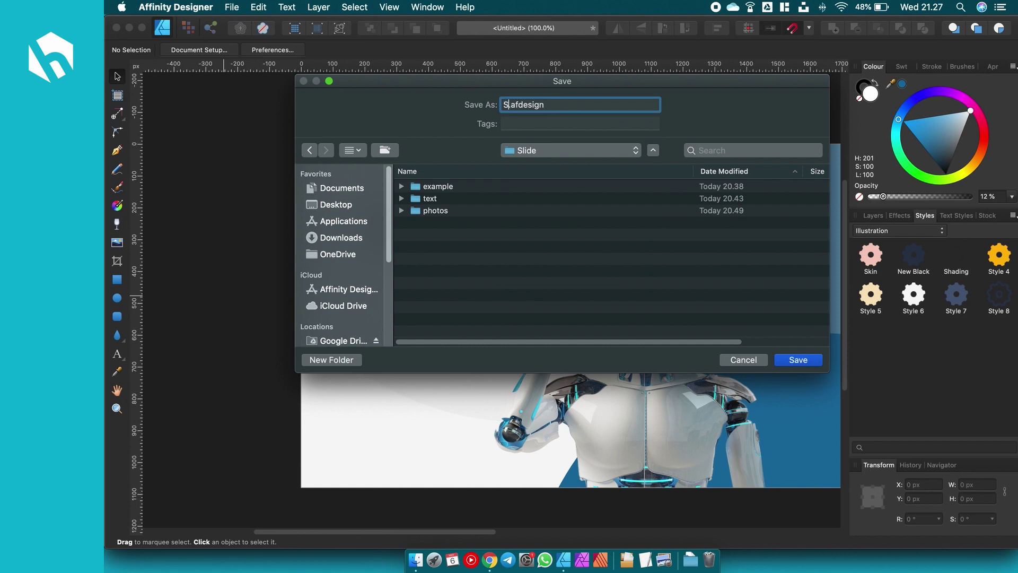
{"action": "type", "text": "lide"}
{"action": "key", "text": "Return"}
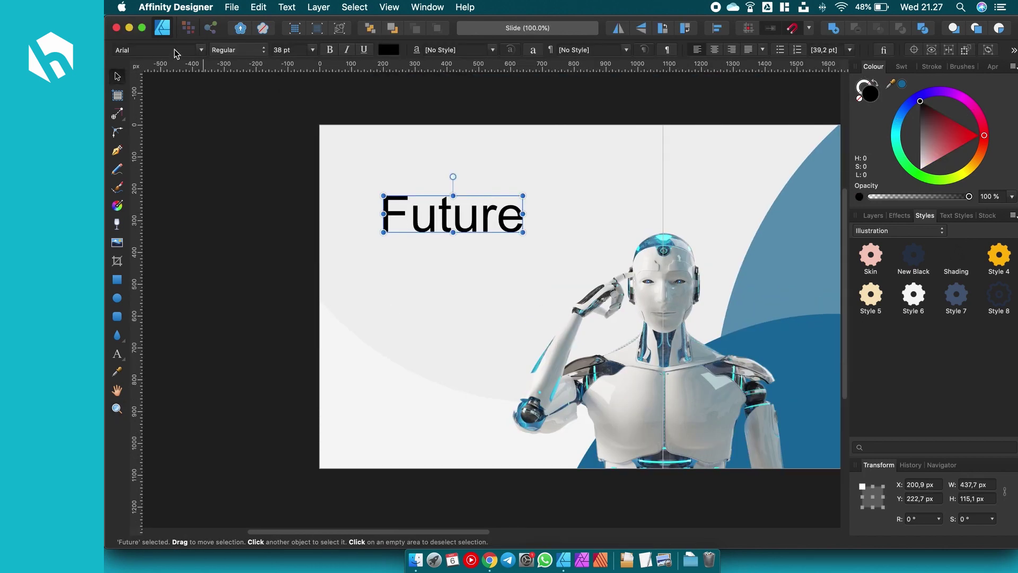
Change the title to 'FUTURE' in Open Sans and resize it.
{"action": "left_click", "coordinate": [154, 50]}
{"action": "type", "text": "Open Sans"}
{"action": "key", "text": "Return"}
{"action": "type", "text": "FUT"}
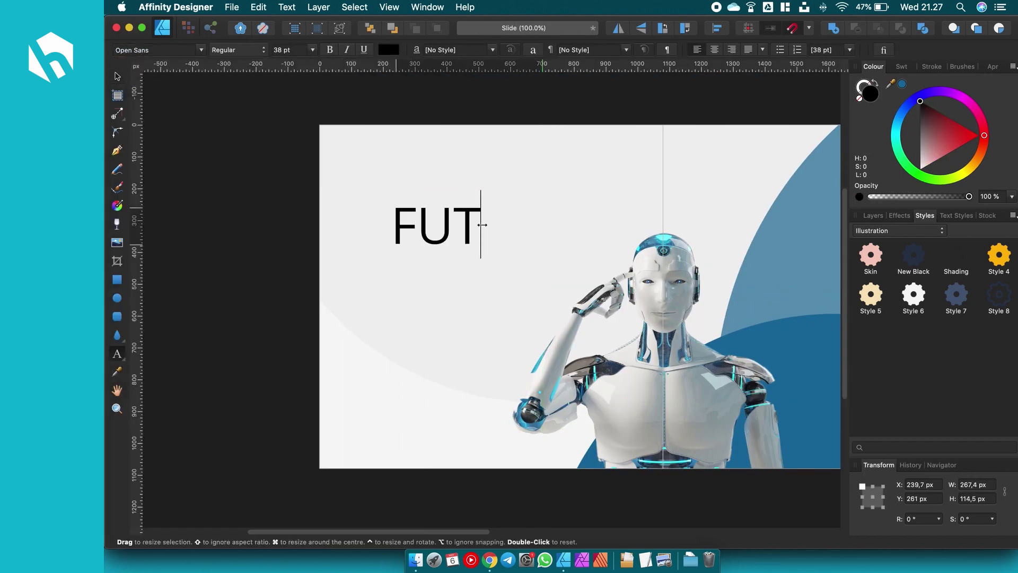
{"action": "type", "text": "URE"}
{"action": "key", "text": "Escape"}
{"action": "left_click_drag", "start_coordinate": [541, 209], "coordinate": [493, 221]}
{"action": "scroll", "coordinate": [496, 223], "scroll_direction": "down", "scroll_amount": 2}
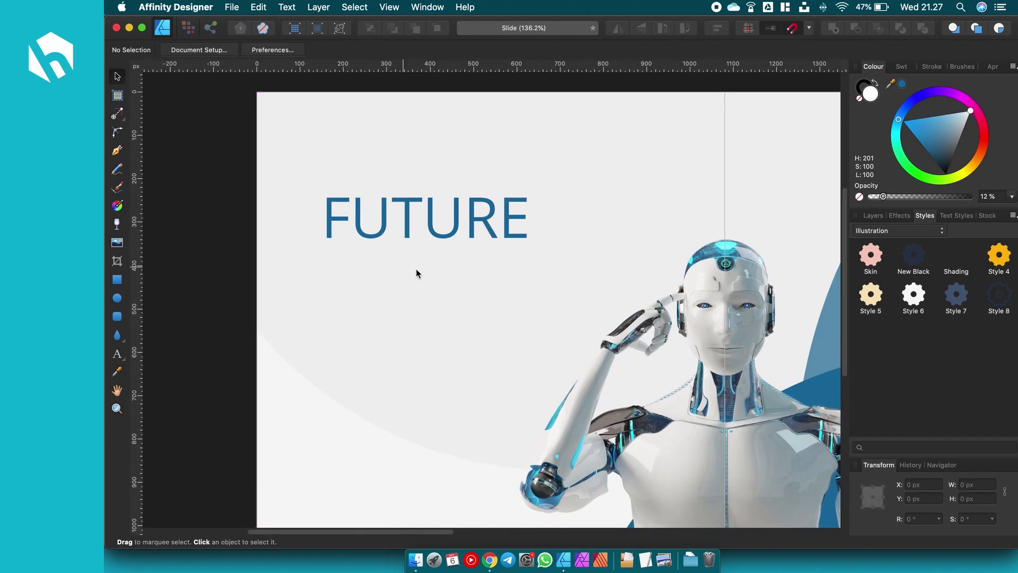
Draw a text frame below FUTURE and paste lorem ipsum copied from Google Docs.
{"action": "key", "text": "t"}
{"action": "mouse_move", "coordinate": [311, 290]}
{"action": "left_mouse_down"}
{"action": "mouse_move", "coordinate": [499, 395]}
{"action": "mouse_move", "coordinate": [499, 407]}
{"action": "left_mouse_up"}
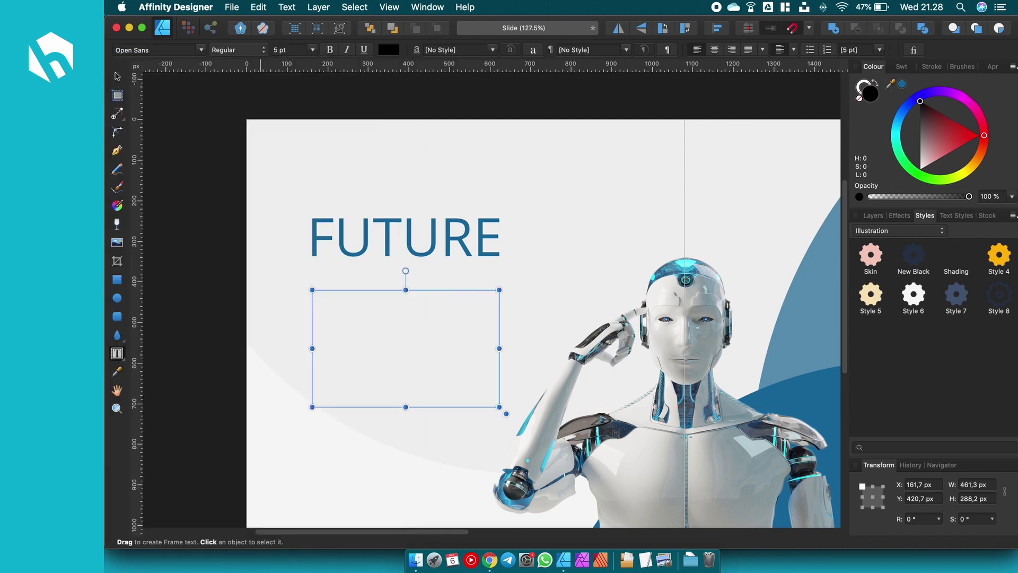
{"action": "left_click", "coordinate": [489, 559]}
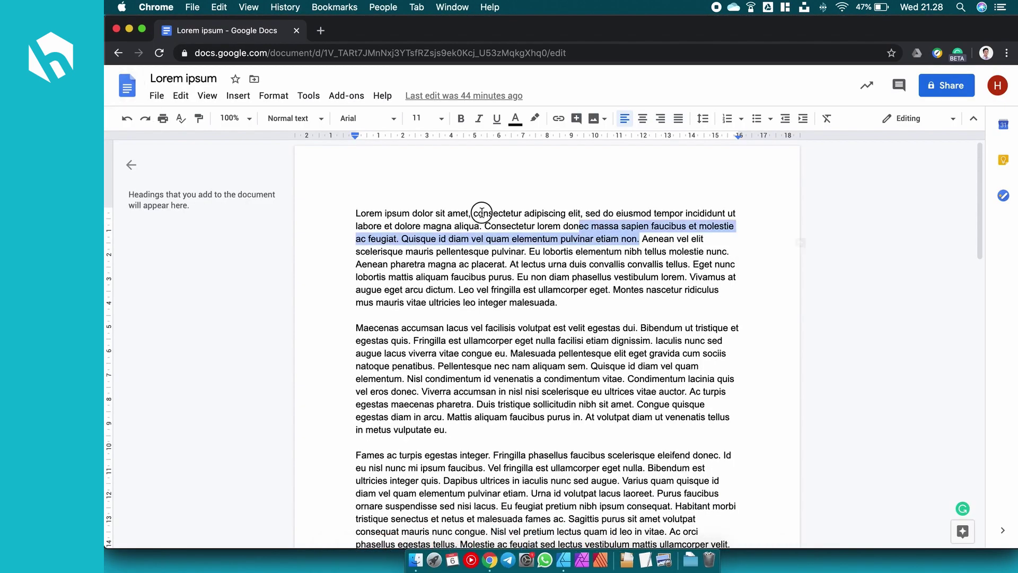
{"action": "left_click_drag", "start_coordinate": [482, 212], "coordinate": [354, 213]}
{"action": "key", "text": "super+c"}
{"action": "key", "text": "super+Tab"}
{"action": "key", "text": "super+v"}
Split the body into two paragraphs, set their Space After and colour them dark grey.
{"action": "left_click", "coordinate": [483, 311]}
{"action": "key", "text": "Return"}
{"action": "key", "text": "Return"}
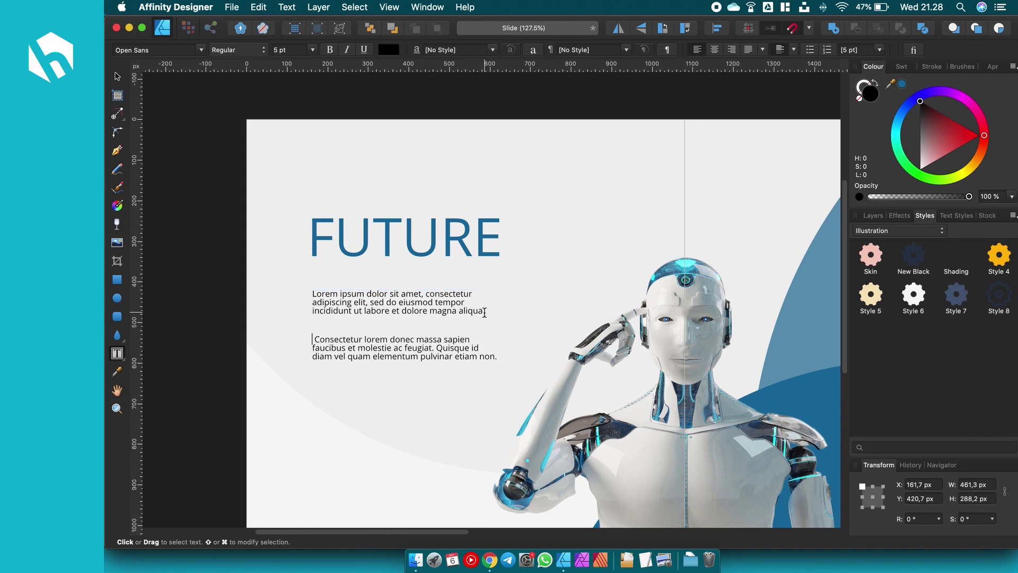
{"action": "key", "text": "Delete"}
{"action": "key", "text": "super+a"}
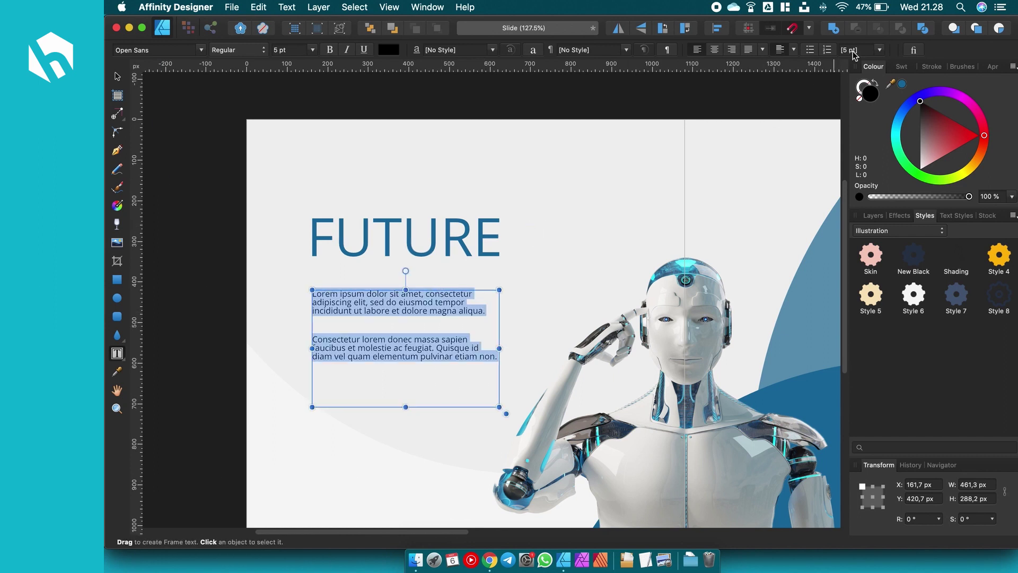
{"action": "left_click", "coordinate": [666, 50]}
{"action": "left_click", "coordinate": [295, 243]}
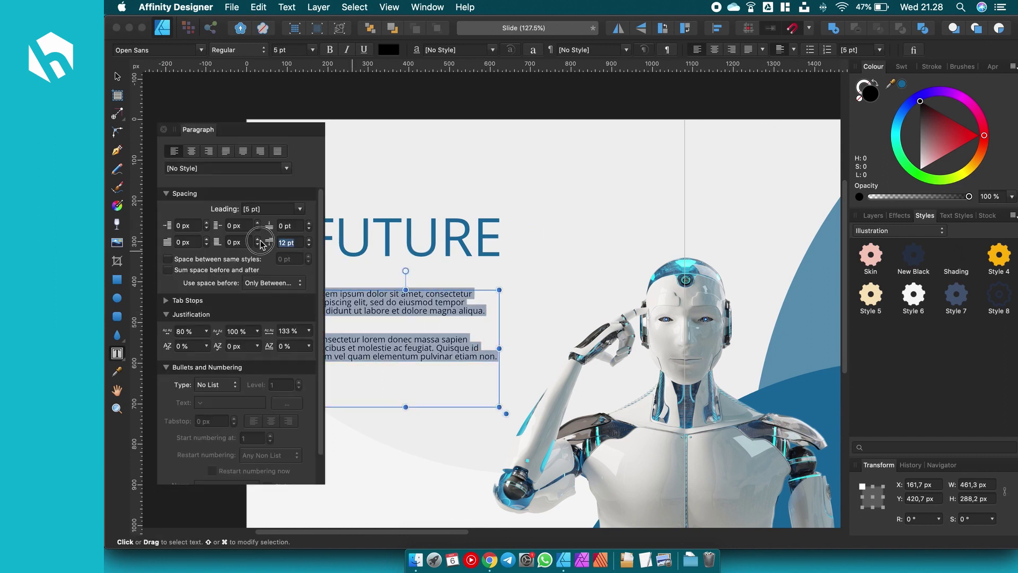
{"action": "left_click", "coordinate": [163, 130]}
Draw a short light-blue accent bar beneath the FUTURE title.
{"action": "key", "text": "z"}
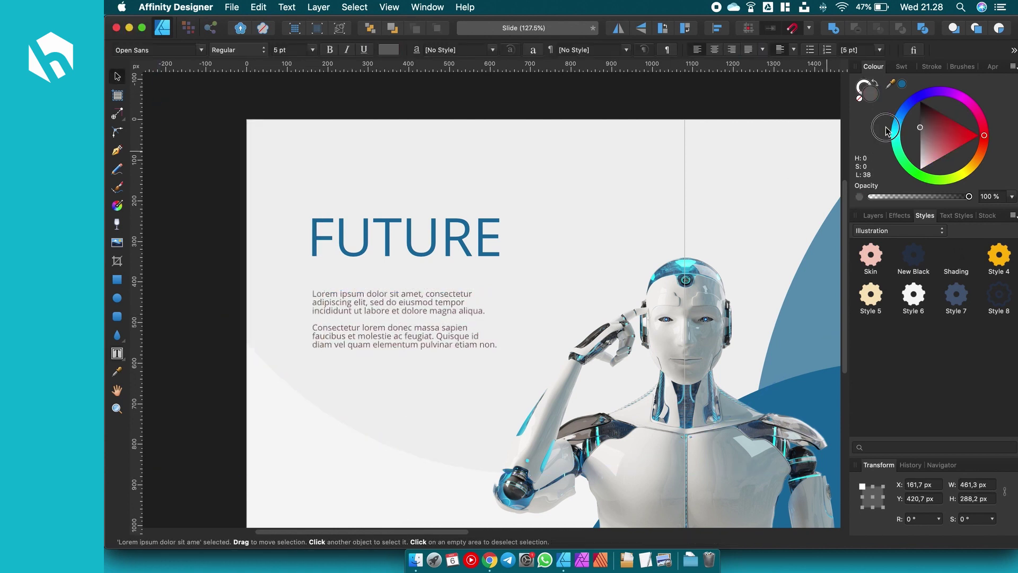
{"action": "left_click", "coordinate": [445, 342]}
{"action": "key", "text": "v"}
{"action": "left_click_drag", "start_coordinate": [279, 276], "coordinate": [341, 291]}
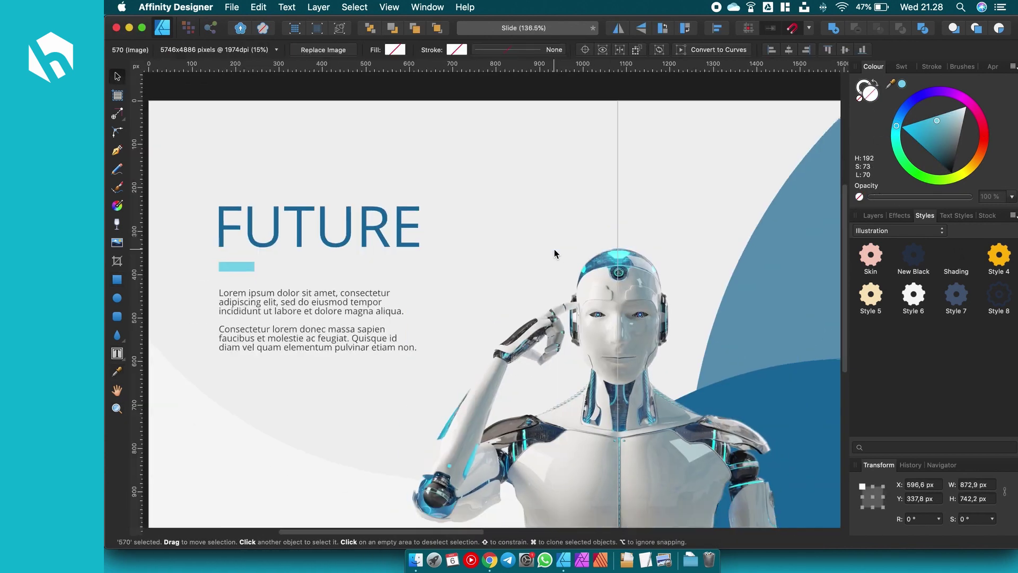
Move the title, accent bar and body text together about 90 px lower.
{"action": "scroll", "coordinate": [554, 249], "scroll_direction": "down", "scroll_amount": 3}
{"action": "scroll", "coordinate": [197, 178], "scroll_direction": "up", "scroll_amount": 2}
{"action": "mouse_move", "coordinate": [197, 177]}
{"action": "left_mouse_down"}
{"action": "mouse_move", "coordinate": [409, 378]}
{"action": "mouse_move", "coordinate": [405, 332]}
{"action": "left_mouse_up"}
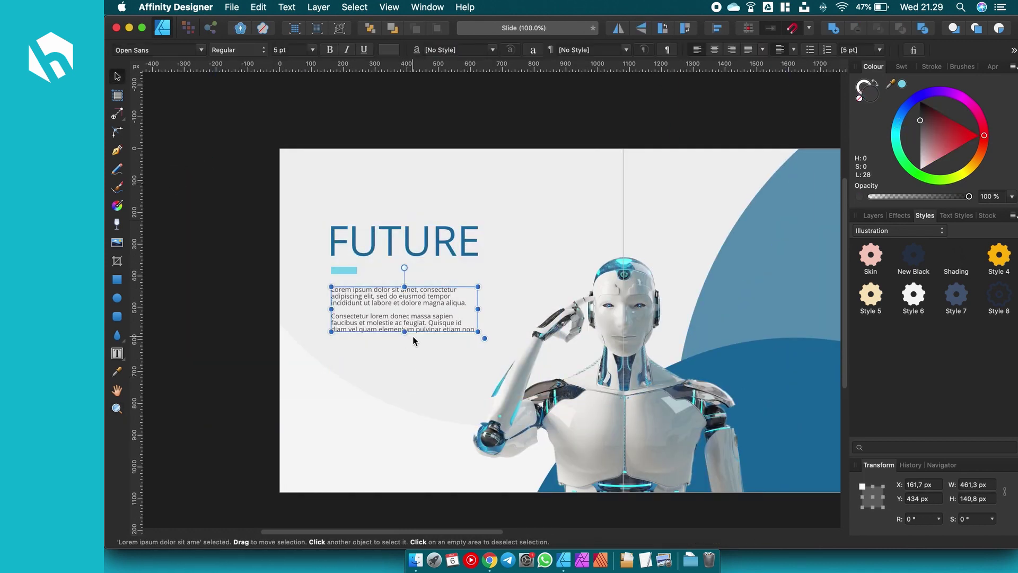
{"action": "left_click", "coordinate": [193, 189]}
{"action": "left_click_drag", "start_coordinate": [193, 189], "coordinate": [485, 340]}
{"action": "mouse_move", "coordinate": [430, 302]}
{"action": "left_mouse_down"}
{"action": "mouse_move", "coordinate": [430, 350]}
{"action": "mouse_move", "coordinate": [427, 327]}
{"action": "left_mouse_up"}
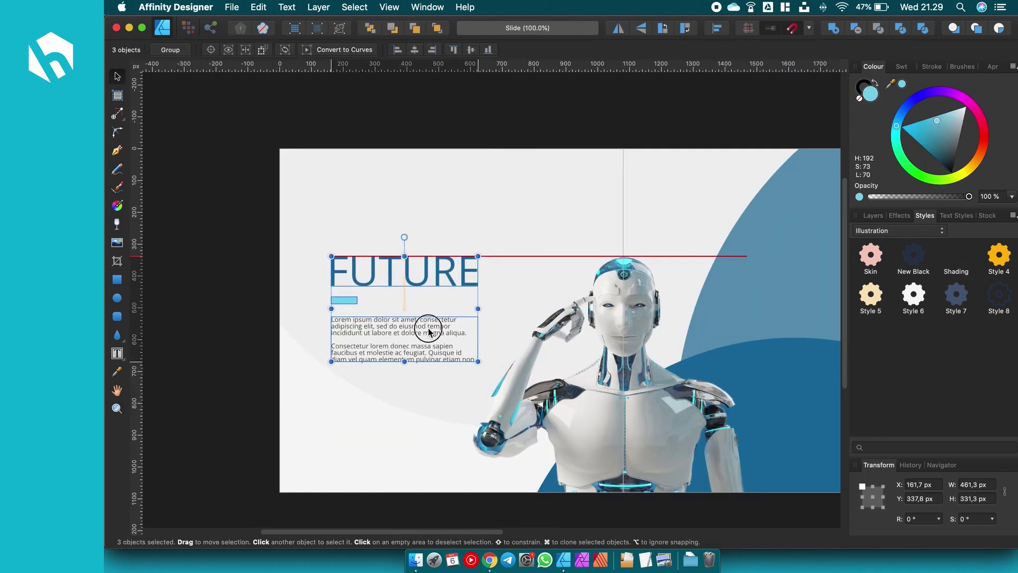
Duplicate FUTURE above itself, shrink the copy and retype it as 'SLIDE 1'.
{"action": "scroll", "coordinate": [427, 327], "scroll_direction": "up", "scroll_amount": 3}
{"action": "left_click", "coordinate": [371, 365]}
{"action": "left_click_drag", "start_coordinate": [403, 371], "coordinate": [403, 307]}
{"action": "left_click_drag", "start_coordinate": [545, 273], "coordinate": [394, 388]}
{"action": "double_click", "coordinate": [345, 314]}
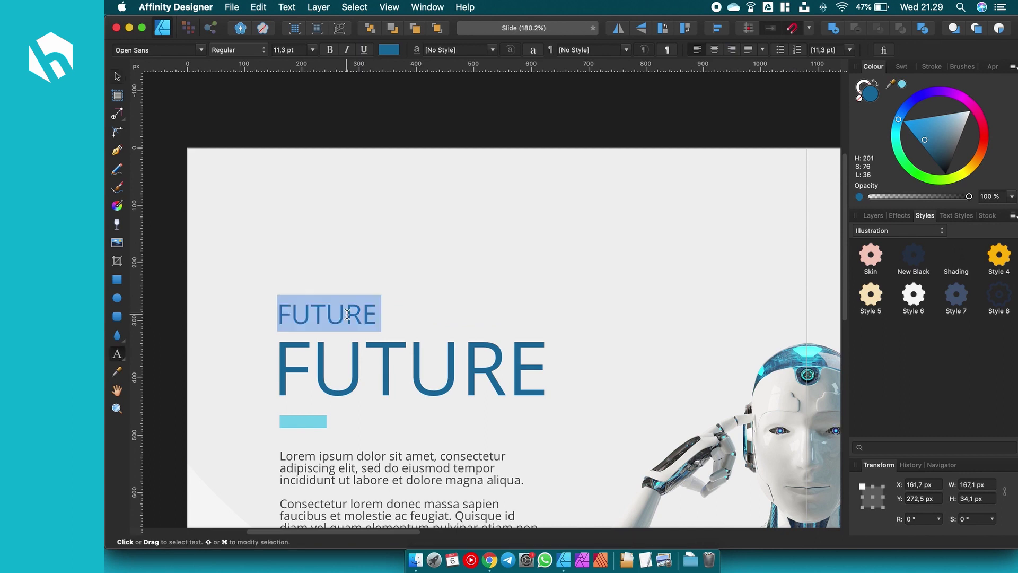
{"action": "type", "text": "slide"}
{"action": "key", "text": "super+a"}
{"action": "type", "text": "SLIDE 1"}
{"action": "key", "text": "Escape"}
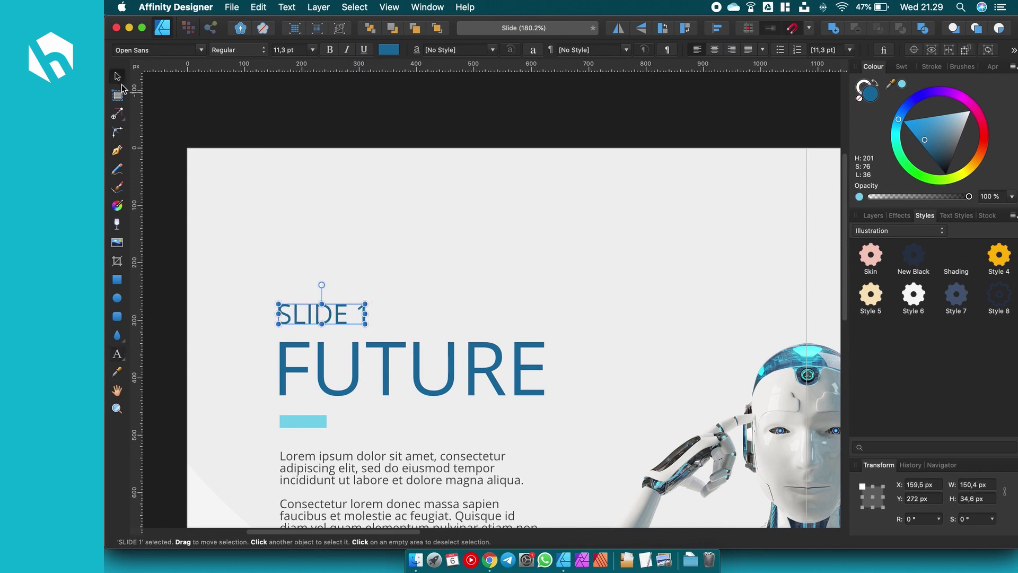
{"action": "key", "text": "super+0"}
{"action": "key", "text": "z"}
{"action": "key", "text": "v"}
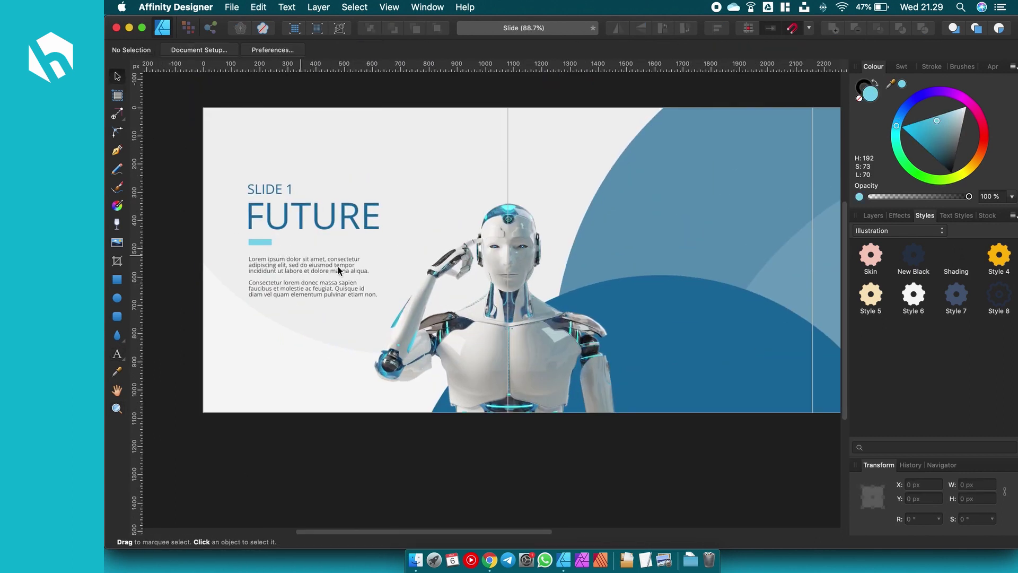
{"action": "scroll", "coordinate": [356, 272], "scroll_direction": "down", "scroll_amount": 3}
{"action": "scroll", "coordinate": [356, 273], "scroll_direction": "right", "scroll_amount": 2}
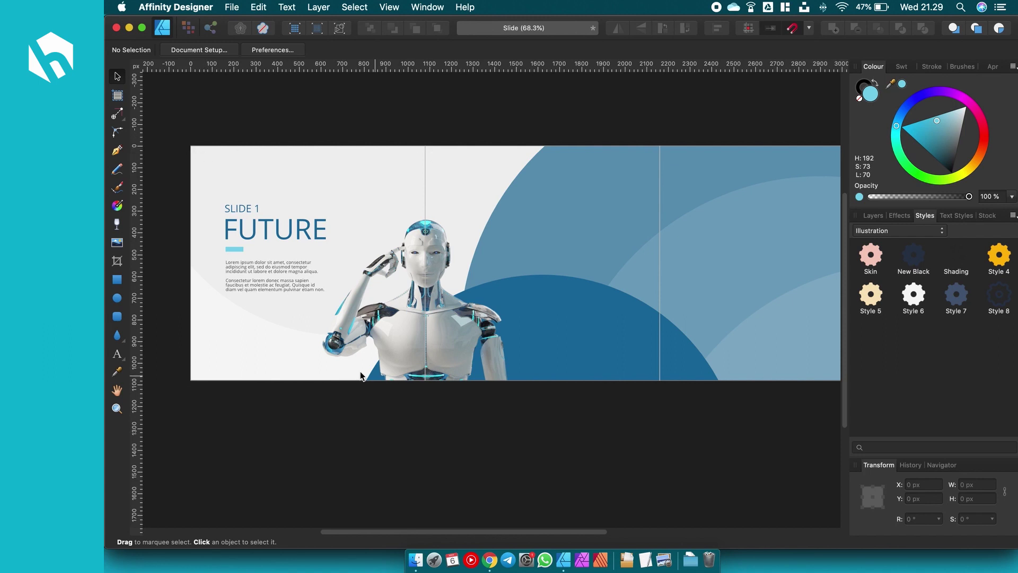
{"action": "key", "text": "super+1"}
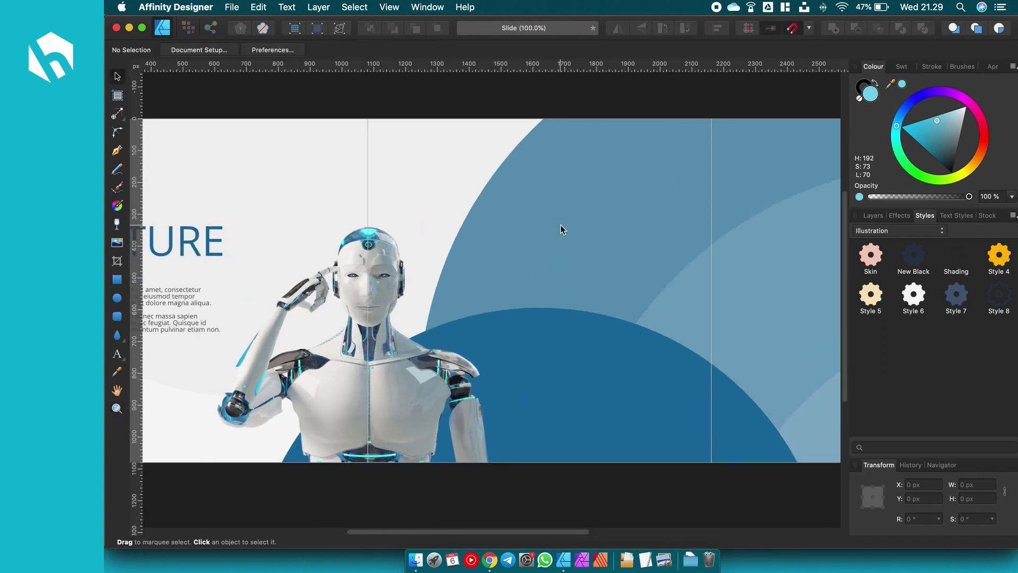
{"action": "key", "text": "super+minus"}
{"action": "key", "text": "z"}
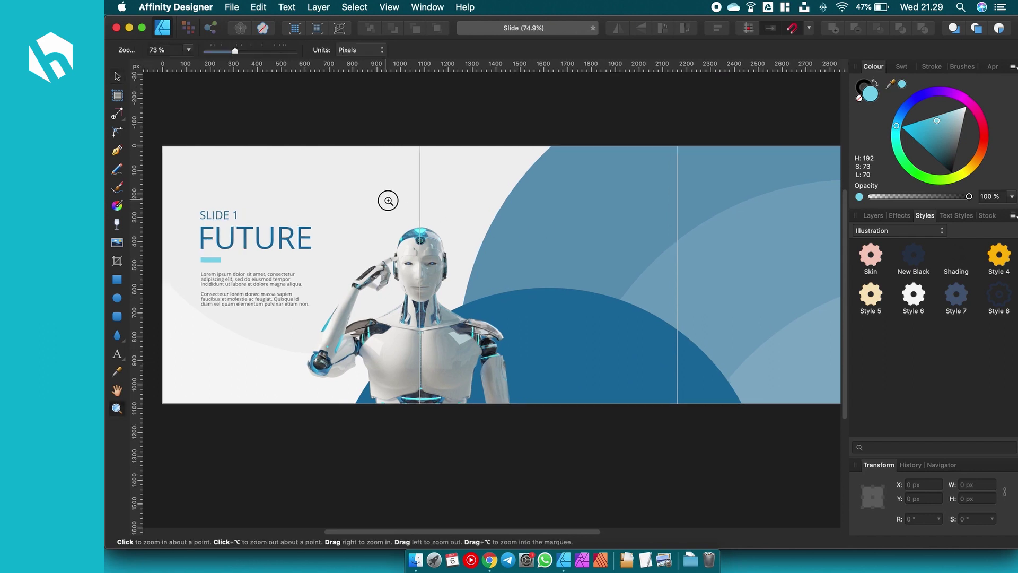
{"action": "key", "text": "v"}
{"action": "left_click", "coordinate": [215, 215]}
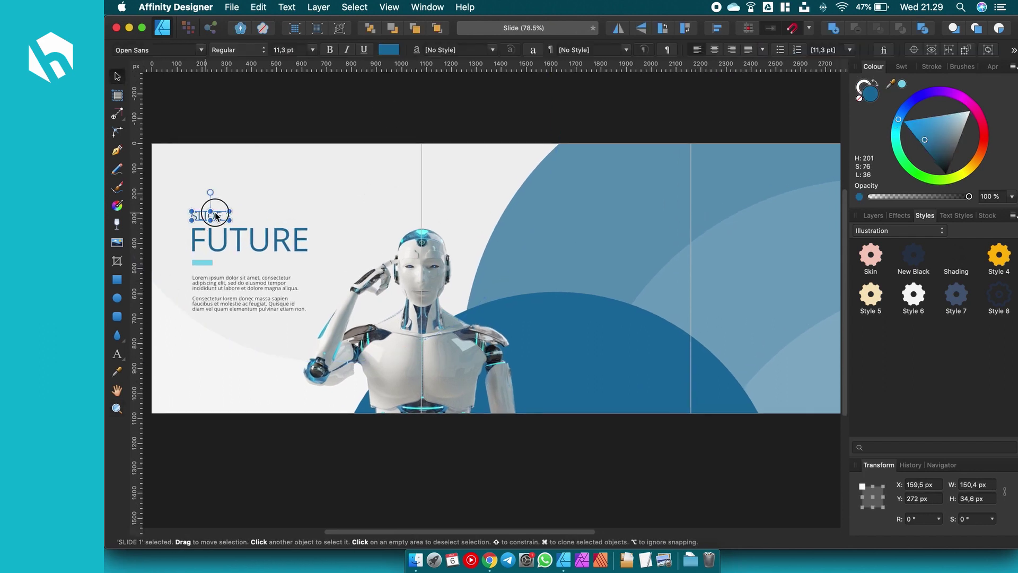
Copy the SLIDE 1 heading onto slide 2 and change it to white SLIDE 2.
{"action": "left_click_drag", "start_coordinate": [216, 216], "coordinate": [557, 315]}
{"action": "double_click", "coordinate": [563, 316]}
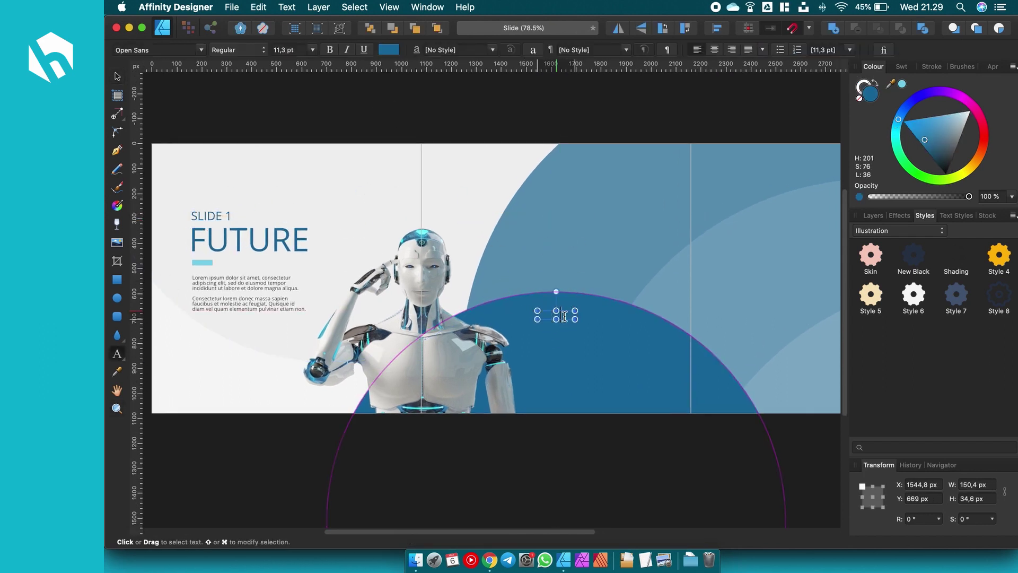
{"action": "type", "text": "2"}
{"action": "key", "text": "Escape"}
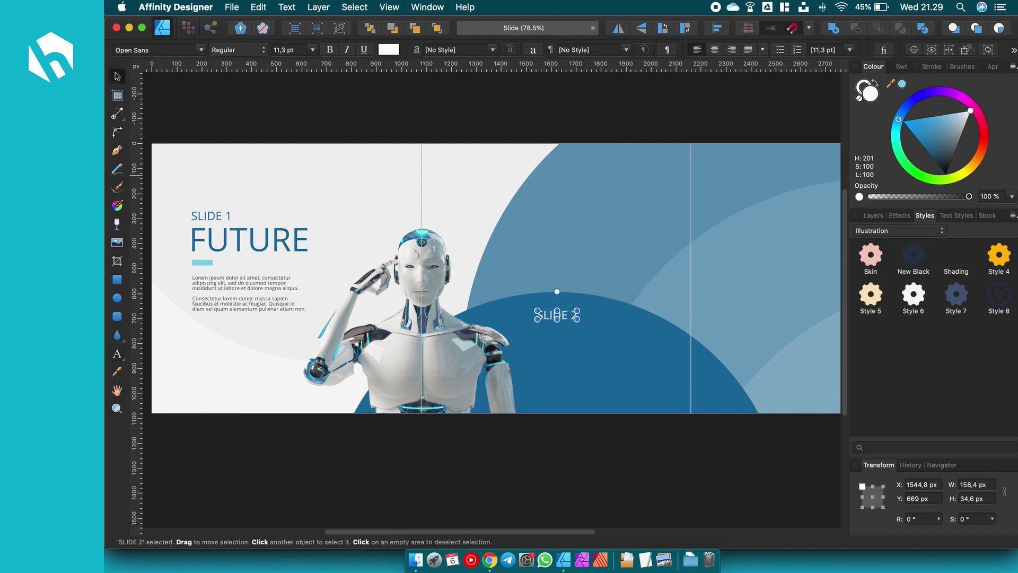
Duplicate the lorem ipsum body text onto slide 2 and narrow its frame.
{"action": "left_click_drag", "start_coordinate": [270, 290], "coordinate": [605, 352]}
{"action": "scroll", "coordinate": [605, 352], "scroll_direction": "up", "scroll_amount": 3}
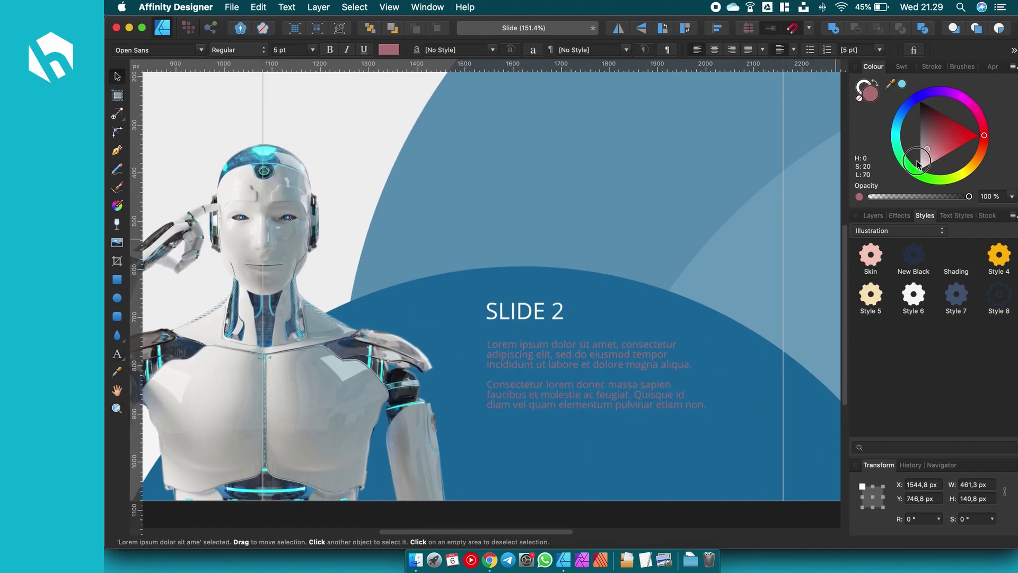
{"action": "left_click_drag", "start_coordinate": [750, 374], "coordinate": [636, 371]}
{"action": "scroll", "coordinate": [636, 371], "scroll_direction": "down", "scroll_amount": 5}
{"action": "left_click", "coordinate": [640, 166]}
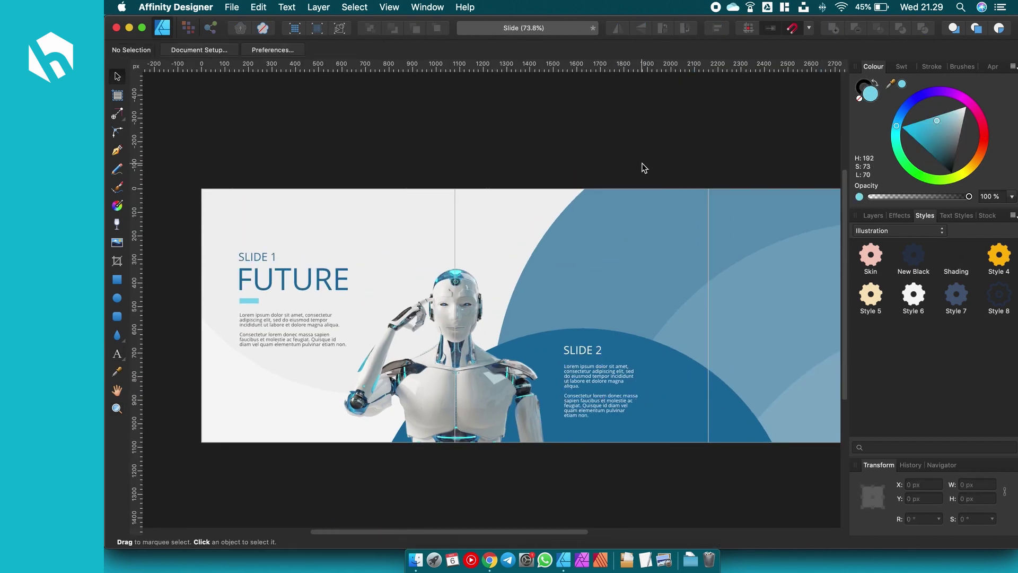
{"action": "scroll", "coordinate": [641, 168], "scroll_direction": "up", "scroll_amount": 2}
{"action": "scroll", "coordinate": [625, 212], "scroll_direction": "up", "scroll_amount": 2}
Option-drag the SLIDE 2 heading and body text together onto slide 3.
{"action": "left_click", "coordinate": [477, 314]}
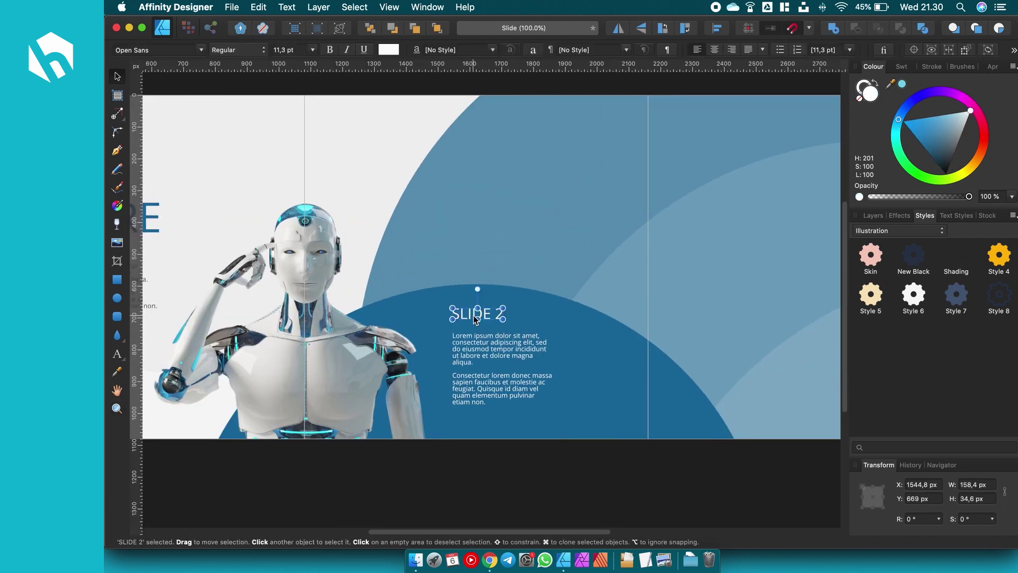
{"action": "left_click", "coordinate": [484, 362], "text": "shift"}
{"action": "mouse_move", "coordinate": [484, 363]}
{"action": "left_mouse_down"}
{"action": "mouse_move", "coordinate": [742, 252]}
{"action": "mouse_move", "coordinate": [726, 276]}
{"action": "left_mouse_up"}
{"action": "scroll", "coordinate": [697, 228], "scroll_direction": "down", "scroll_amount": 3}
{"action": "scroll", "coordinate": [697, 228], "scroll_direction": "up", "scroll_amount": 3}
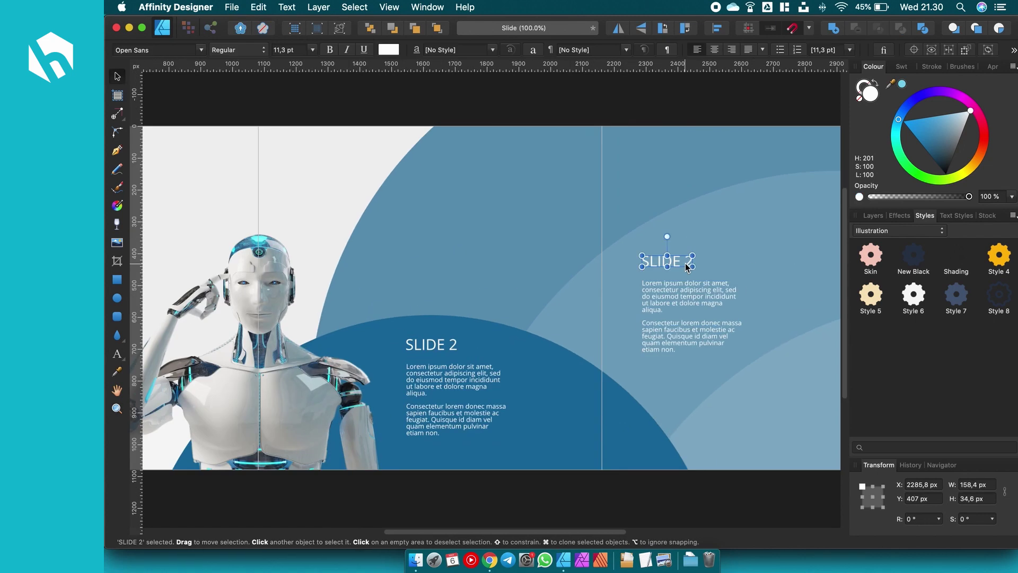
Change the copied heading's text to SLIDE 3.
{"action": "double_click", "coordinate": [686, 263]}
{"action": "type", "text": "3"}
{"action": "key", "text": "Escape"}
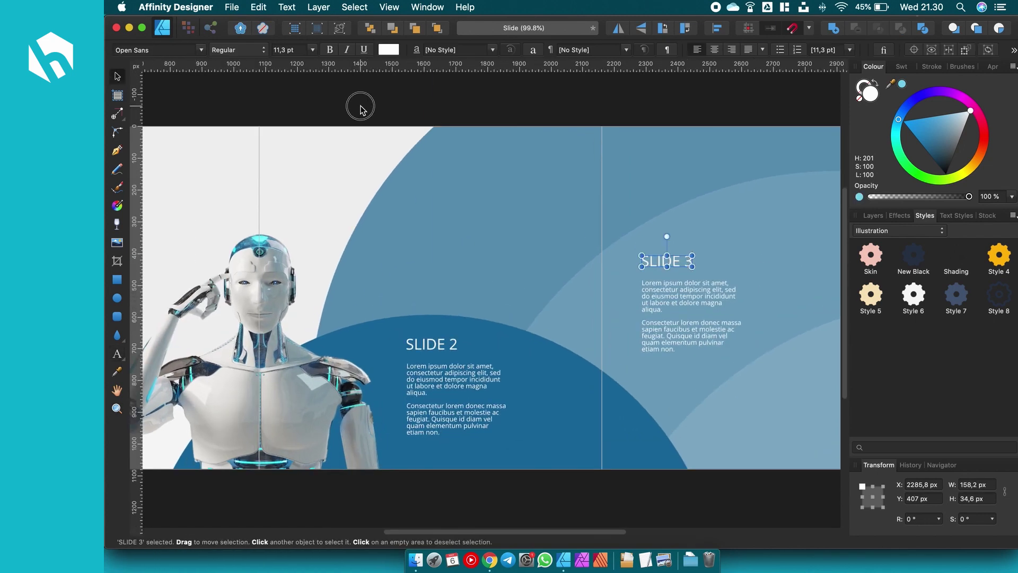
{"action": "scroll", "coordinate": [356, 105], "scroll_direction": "down", "scroll_amount": 3}
{"action": "left_click", "coordinate": [418, 150]}
{"action": "scroll", "coordinate": [494, 425], "scroll_direction": "up", "scroll_amount": 2}
{"action": "scroll", "coordinate": [494, 425], "scroll_direction": "left", "scroll_amount": 10}
Draw a light-blue rectangle panel with 25% rounded corners and Multiply blend mode.
{"action": "key", "text": "m"}
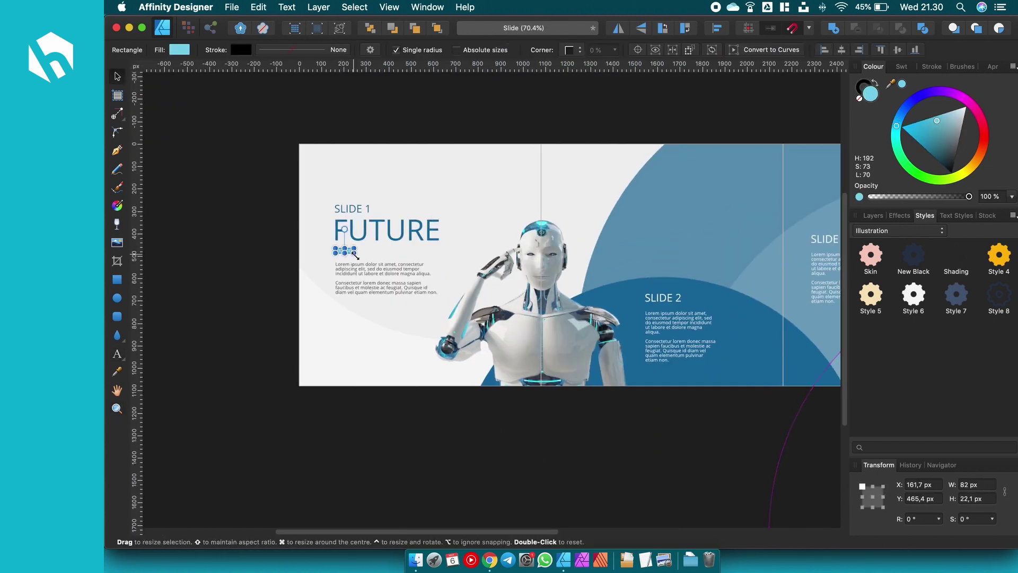
{"action": "left_click_drag", "start_coordinate": [330, 250], "coordinate": [455, 288]}
{"action": "left_click_drag", "start_coordinate": [388, 273], "coordinate": [490, 347]}
{"action": "scroll", "coordinate": [479, 332], "scroll_direction": "up", "scroll_amount": 2}
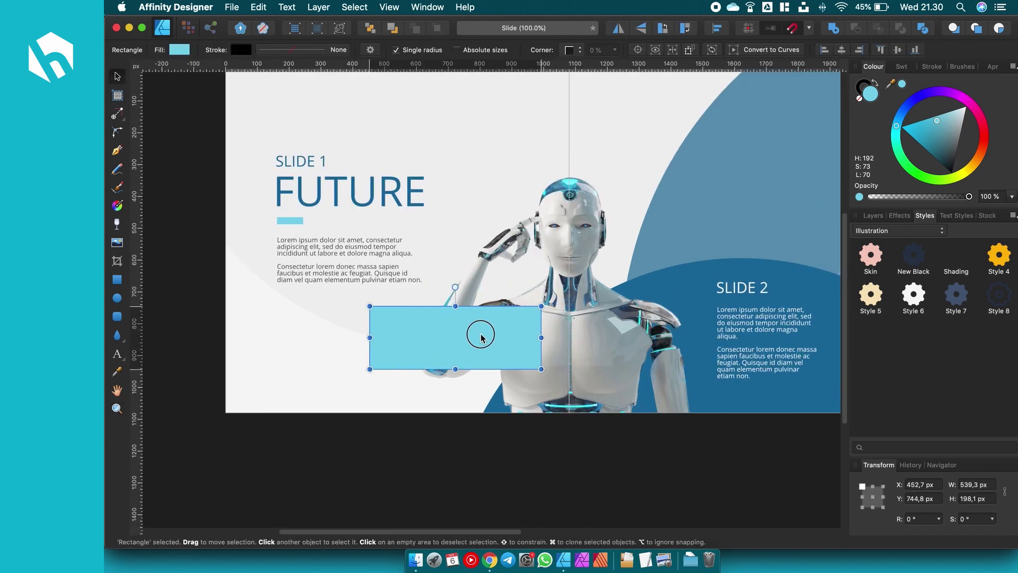
{"action": "left_click", "coordinate": [570, 50]}
{"action": "left_click", "coordinate": [575, 69]}
{"action": "left_click", "coordinate": [873, 216]}
{"action": "left_click", "coordinate": [955, 232]}
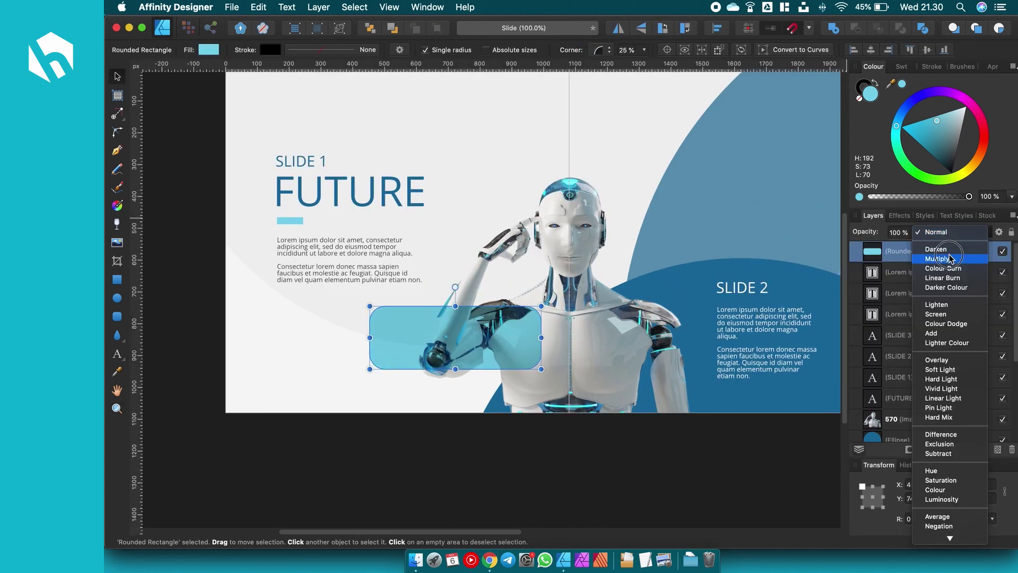
{"action": "left_click", "coordinate": [944, 253]}
Copy the rounded panel onto slide 2 and widen it.
{"action": "mouse_move", "coordinate": [369, 337]}
{"action": "left_mouse_down"}
{"action": "mouse_move", "coordinate": [358, 351]}
{"action": "mouse_move", "coordinate": [806, 352]}
{"action": "left_mouse_up"}
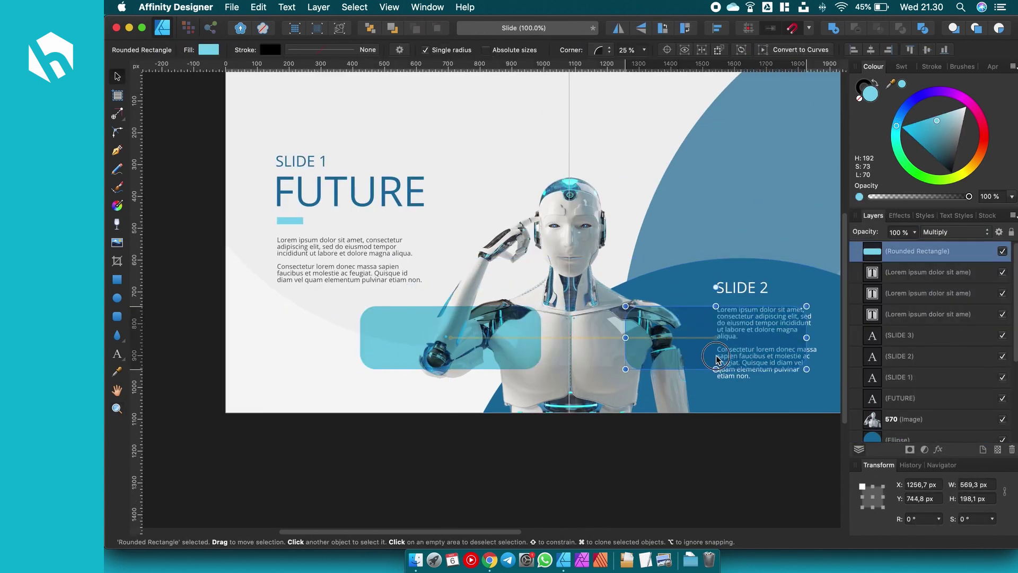
{"action": "scroll", "coordinate": [712, 238], "scroll_direction": "down", "scroll_amount": 2}
{"action": "scroll", "coordinate": [711, 238], "scroll_direction": "up", "scroll_amount": 2}
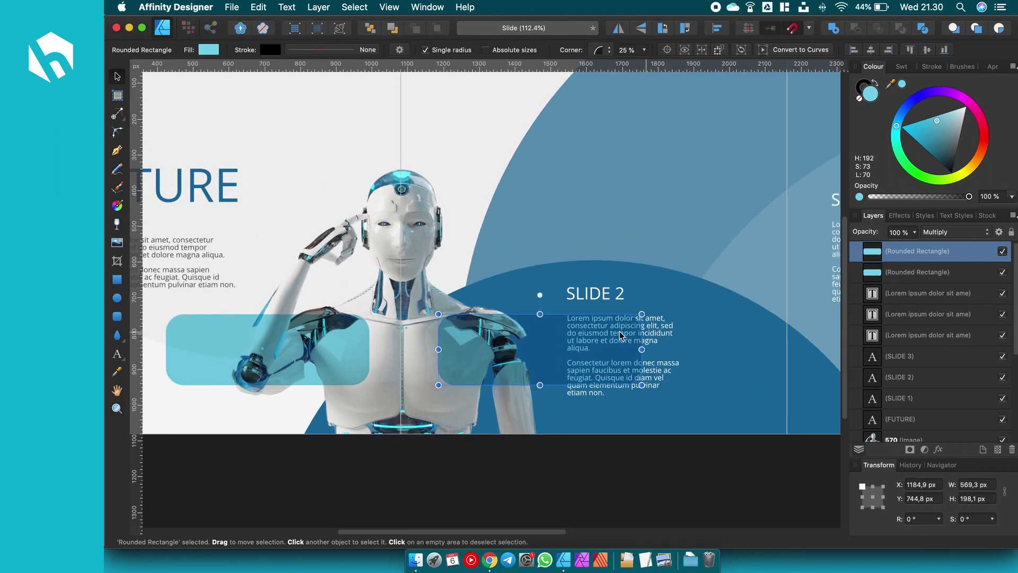
{"action": "left_click_drag", "start_coordinate": [642, 350], "coordinate": [746, 363]}
Bring slide 2's body text in front of the panel and fit its box to it.
{"action": "left_click", "coordinate": [586, 393]}
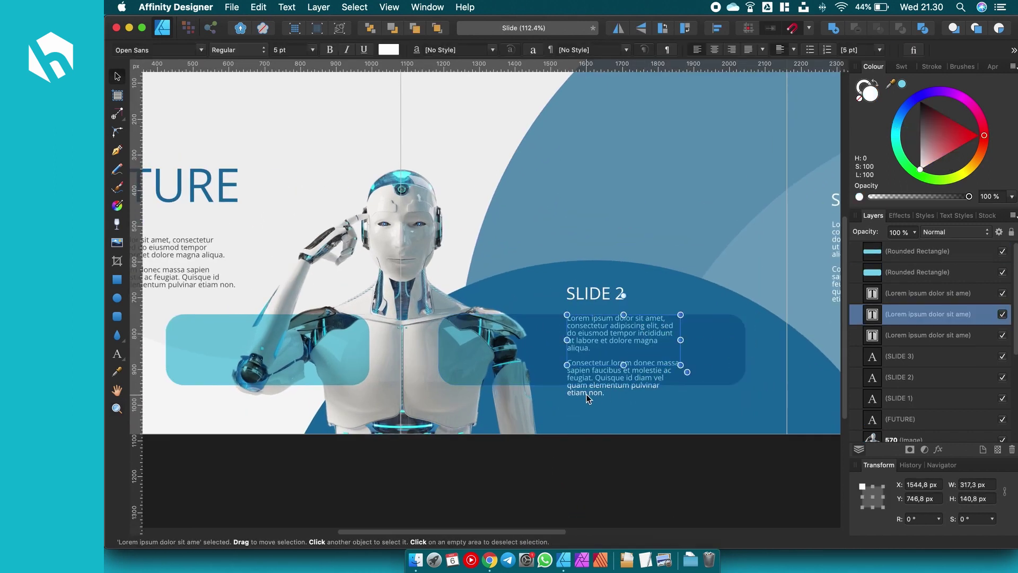
{"action": "key", "text": "super+shift+bracketright"}
{"action": "scroll", "coordinate": [586, 393], "scroll_direction": "up", "scroll_amount": 1}
{"action": "left_click_drag", "start_coordinate": [691, 365], "coordinate": [690, 353]}
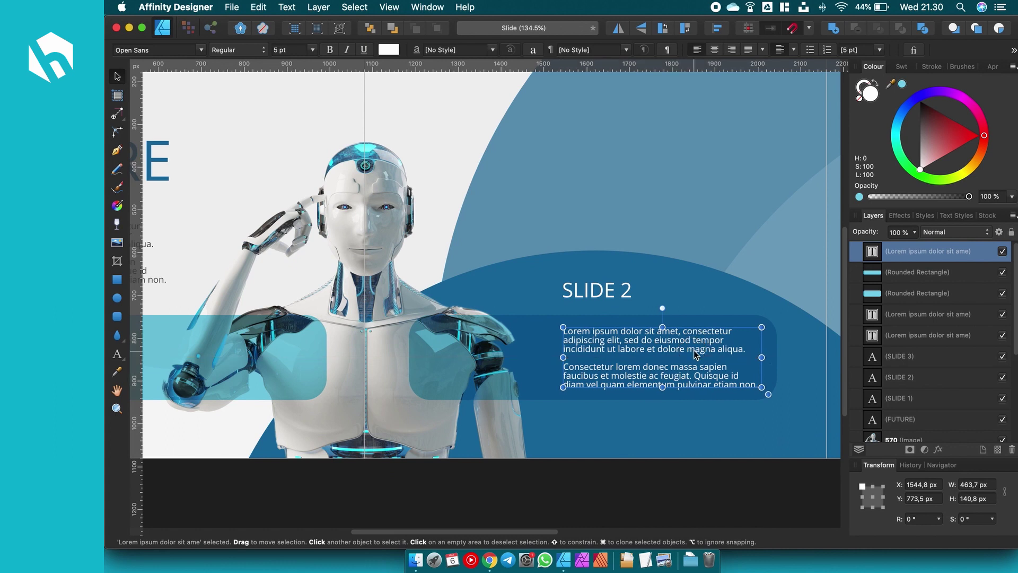
{"action": "scroll", "coordinate": [690, 353], "scroll_direction": "down", "scroll_amount": 3}
{"action": "scroll", "coordinate": [693, 350], "scroll_direction": "right", "scroll_amount": 3}
{"action": "left_click", "coordinate": [591, 178]}
{"action": "scroll", "coordinate": [591, 179], "scroll_direction": "down", "scroll_amount": 1}
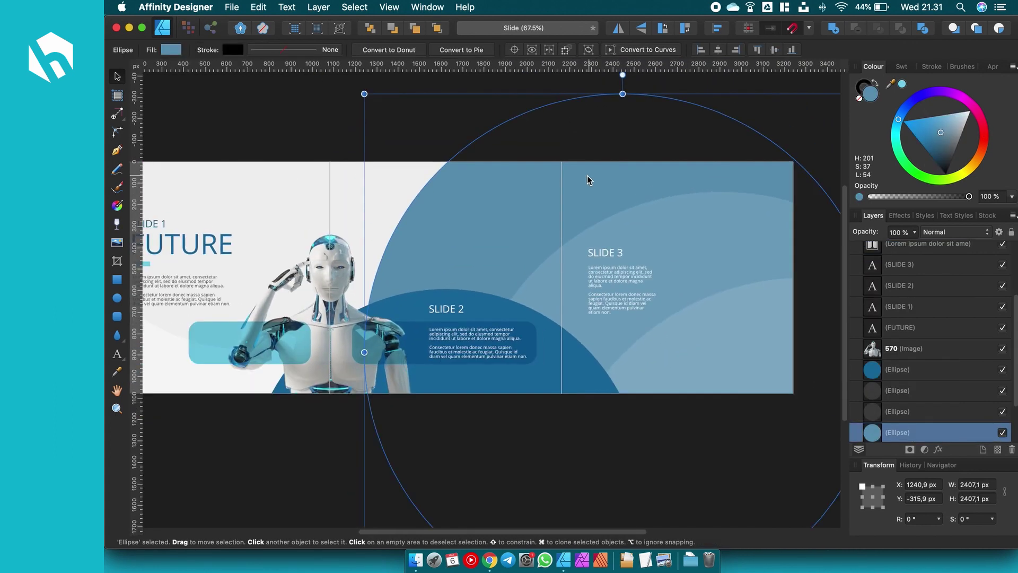
{"action": "left_click", "coordinate": [737, 80]}
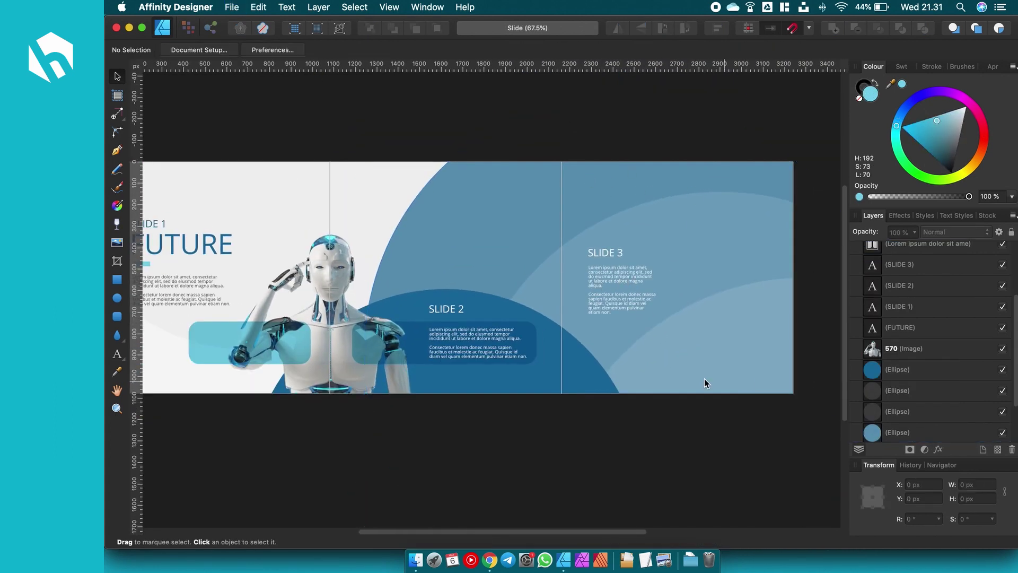
Drag the 2581537.jpg photo from Finder into the design.
{"action": "left_click", "coordinate": [415, 551]}
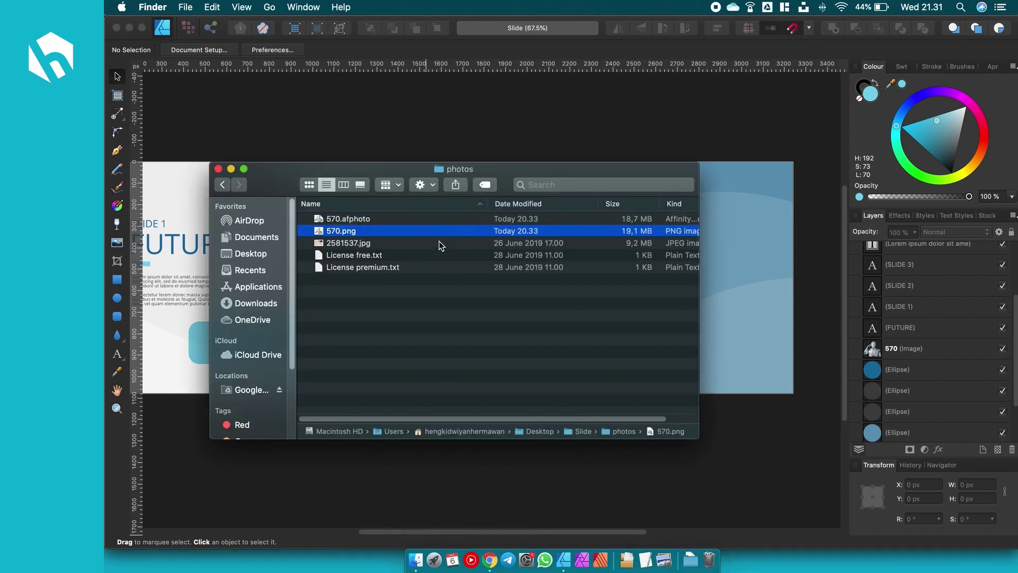
{"action": "left_click", "coordinate": [354, 244]}
{"action": "left_click_drag", "start_coordinate": [354, 249], "coordinate": [758, 239]}
Resize the desk photo and blend it with Multiply at about half opacity.
{"action": "scroll", "coordinate": [759, 240], "scroll_direction": "down", "scroll_amount": 5}
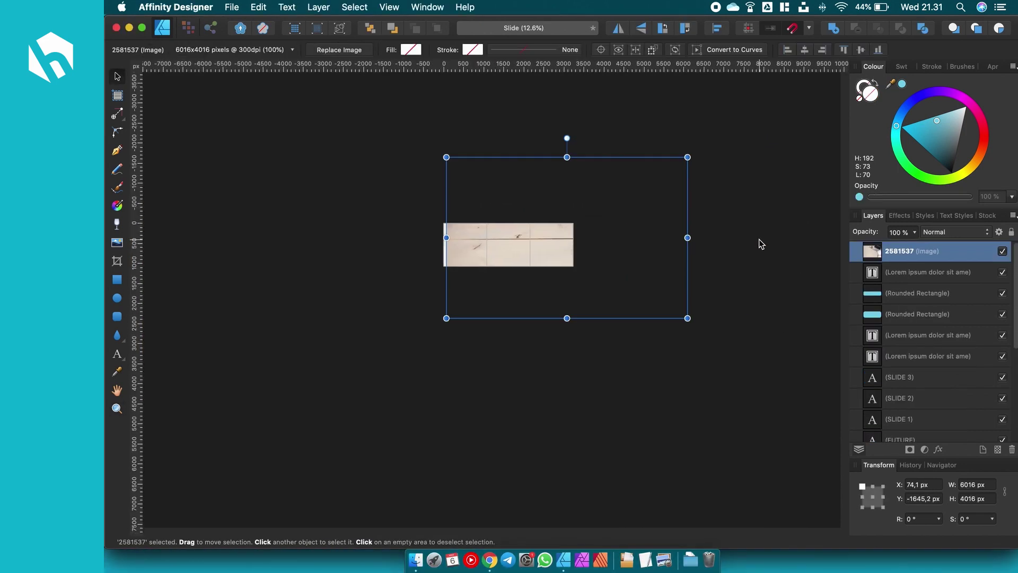
{"action": "left_click_drag", "start_coordinate": [693, 157], "coordinate": [606, 328]}
{"action": "scroll", "coordinate": [564, 200], "scroll_direction": "up", "scroll_amount": 3}
{"action": "scroll", "coordinate": [625, 261], "scroll_direction": "up", "scroll_amount": 3}
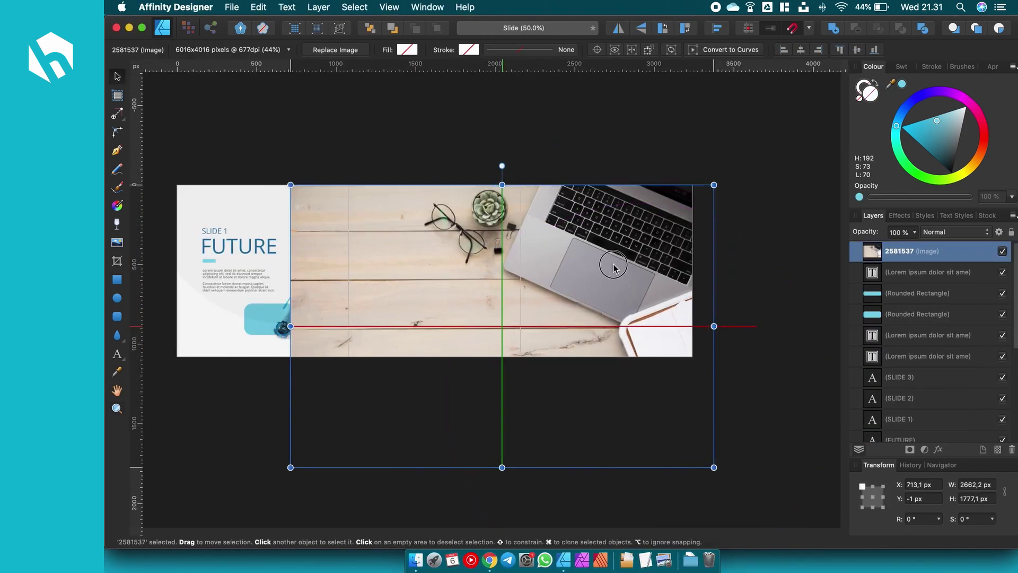
{"action": "left_click", "coordinate": [941, 233]}
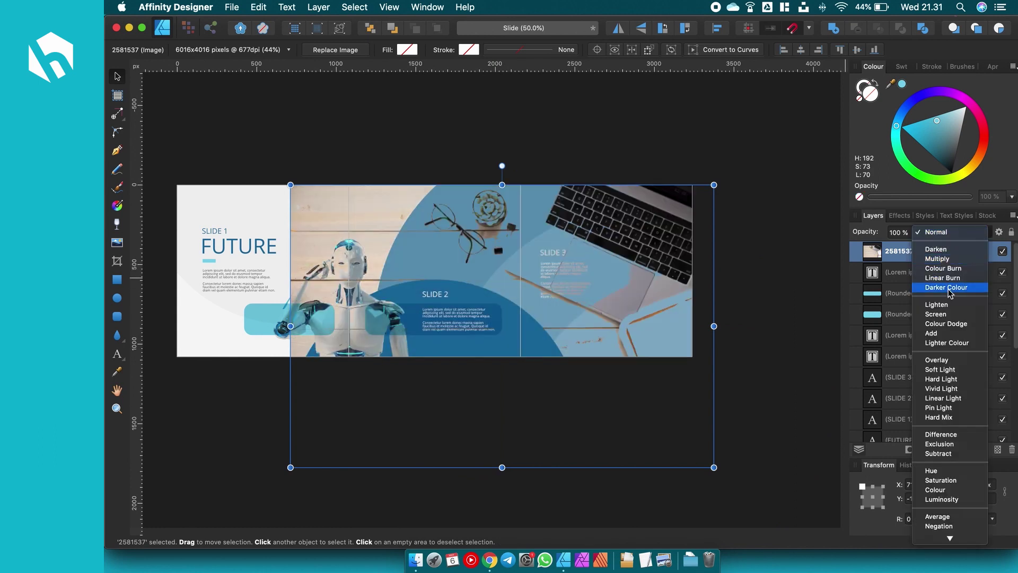
{"action": "left_click", "coordinate": [952, 277]}
{"action": "scroll", "coordinate": [558, 260], "scroll_direction": "up", "scroll_amount": 2}
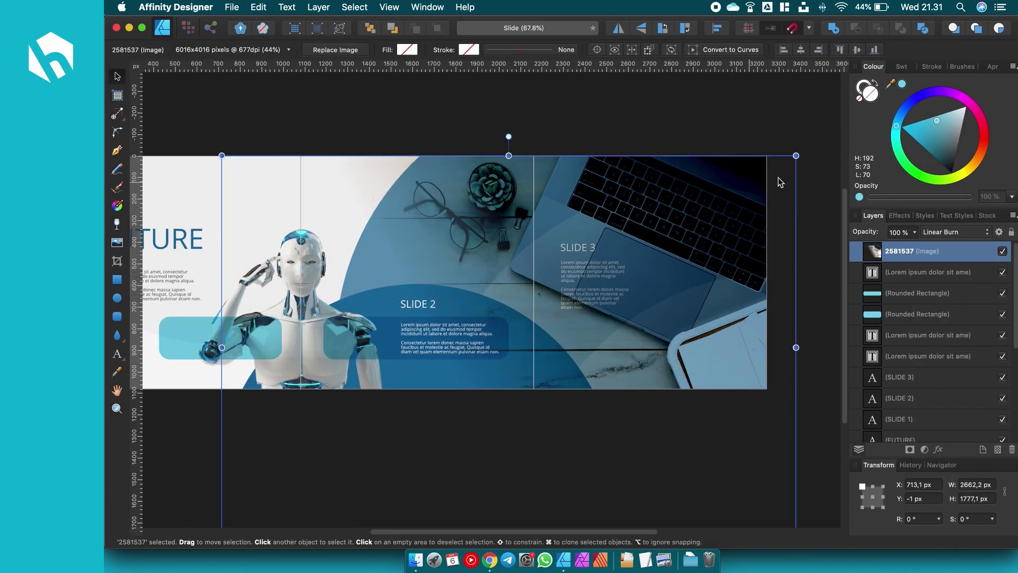
{"action": "mouse_move", "coordinate": [914, 232]}
{"action": "left_mouse_down"}
{"action": "mouse_move", "coordinate": [848, 251]}
{"action": "mouse_move", "coordinate": [877, 251]}
{"action": "left_mouse_up"}
{"action": "left_click", "coordinate": [953, 232]}
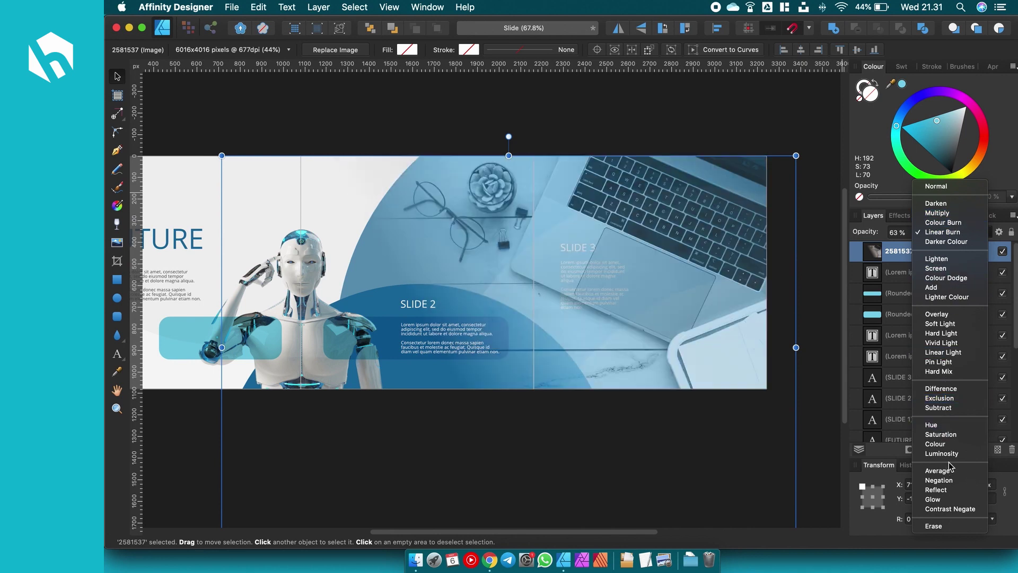
{"action": "left_click", "coordinate": [937, 213]}
{"action": "left_click_drag", "start_coordinate": [914, 232], "coordinate": [901, 263]}
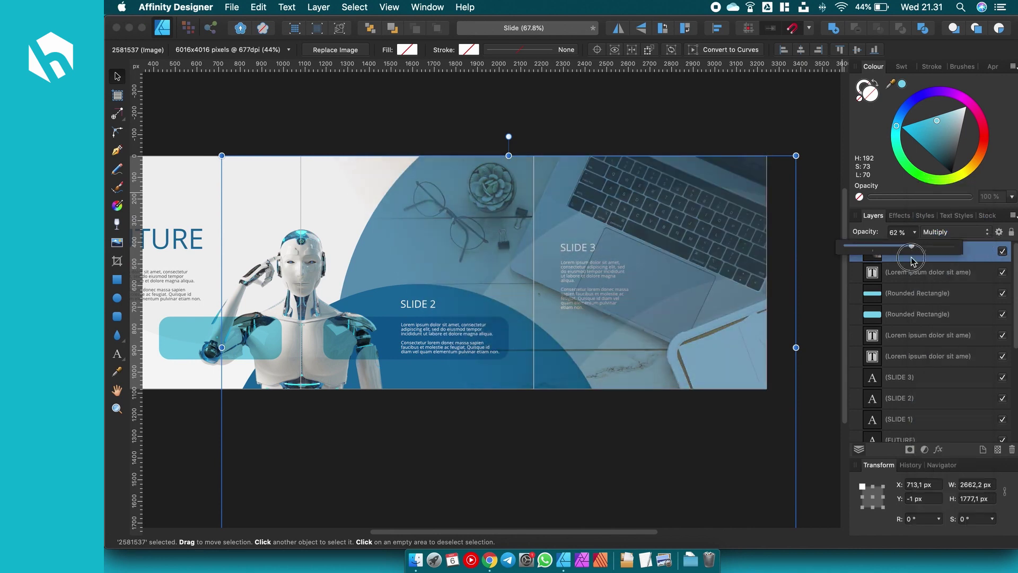
{"action": "left_click", "coordinate": [648, 193]}
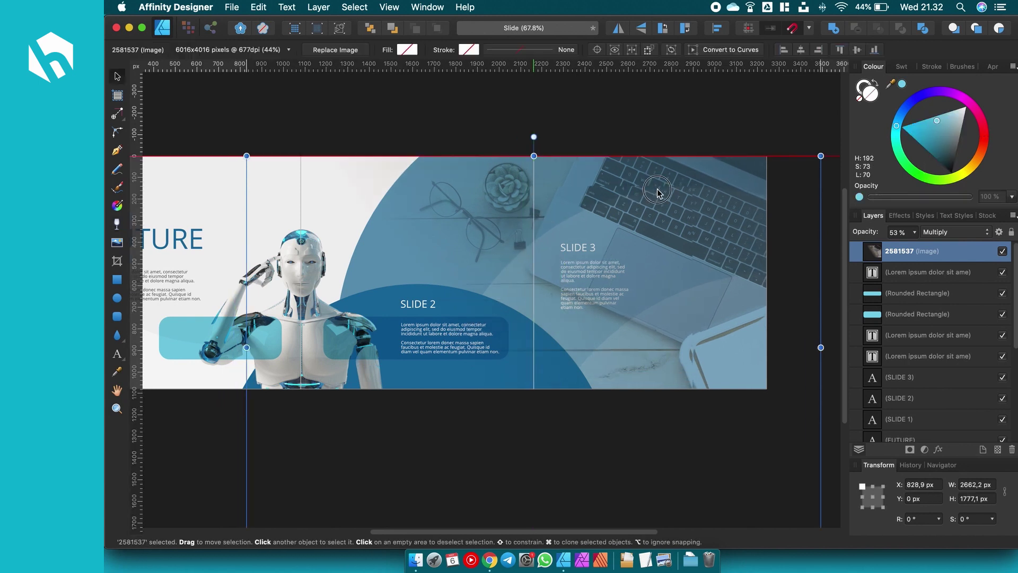
Crop the photo's left side, fade its edge with transparency, and raise its opacity.
{"action": "key", "text": "z"}
{"action": "left_click", "coordinate": [726, 199]}
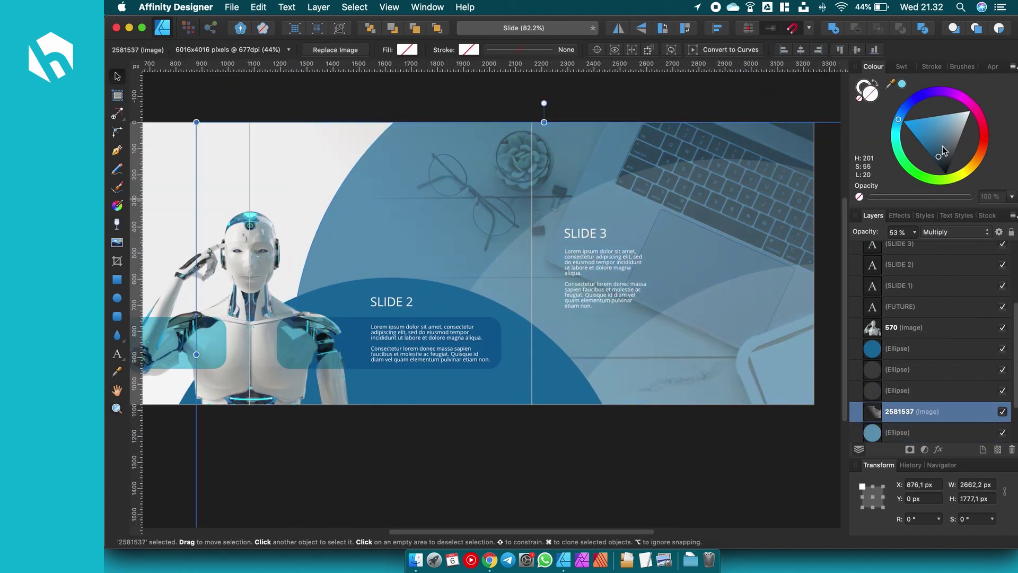
{"action": "key", "text": "c"}
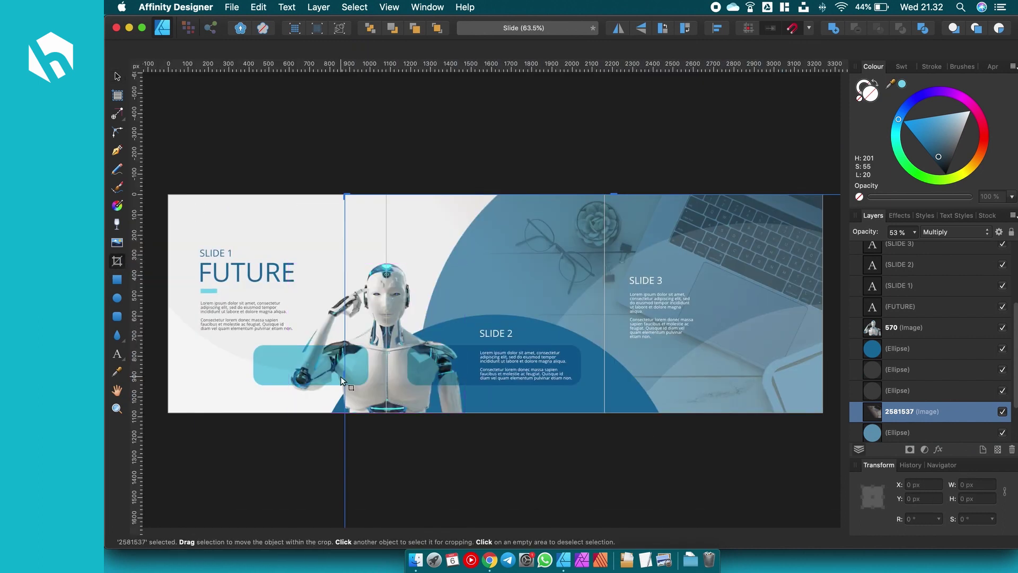
{"action": "left_click_drag", "start_coordinate": [341, 380], "coordinate": [499, 380]}
{"action": "key", "text": "y"}
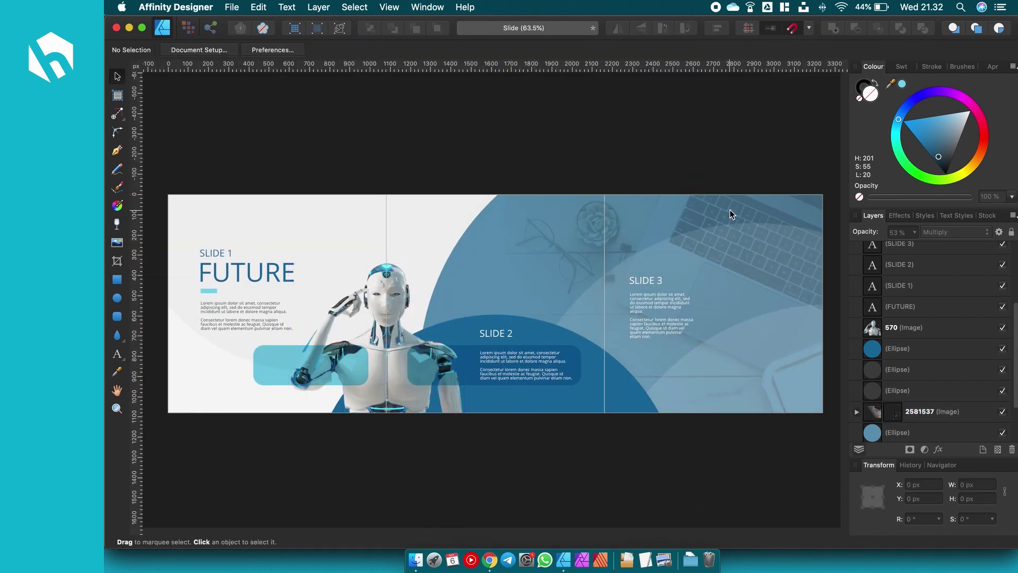
{"action": "left_click_drag", "start_coordinate": [775, 237], "coordinate": [718, 261]}
{"action": "key", "text": "v"}
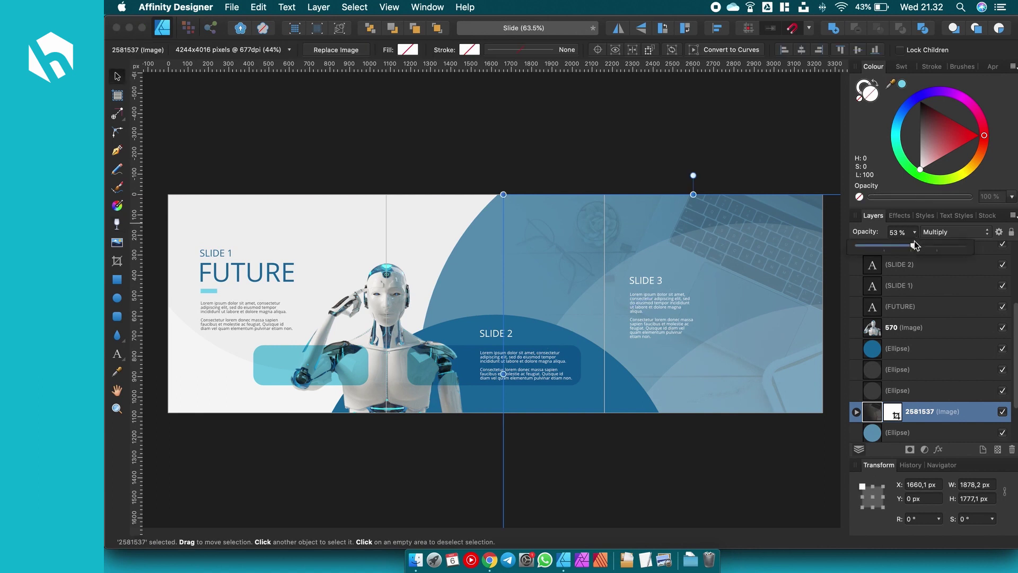
{"action": "left_click_drag", "start_coordinate": [915, 232], "coordinate": [949, 260]}
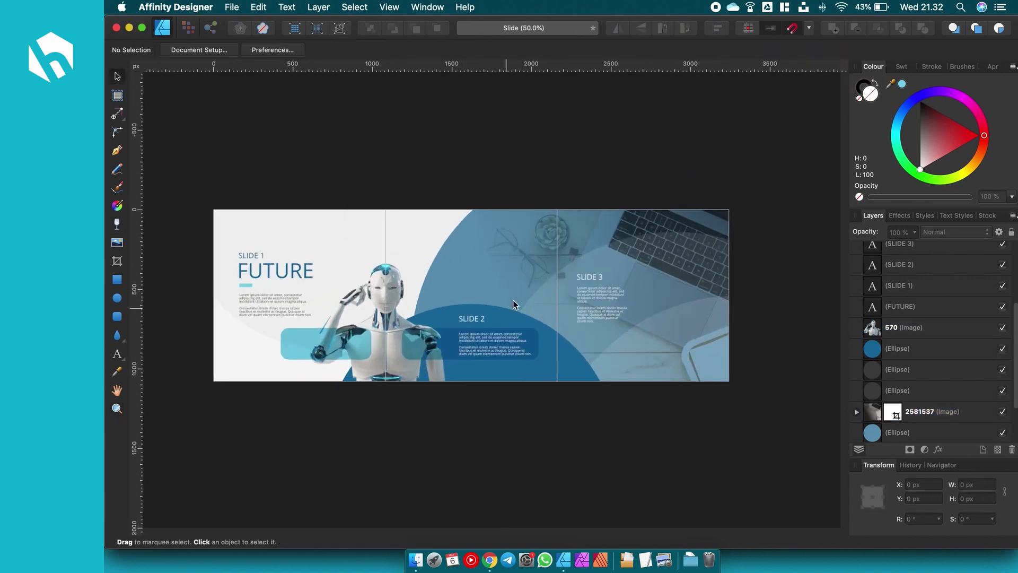
Place a narrower copy of the rounded panel on Slide 3.
{"action": "left_click", "coordinate": [577, 182]}
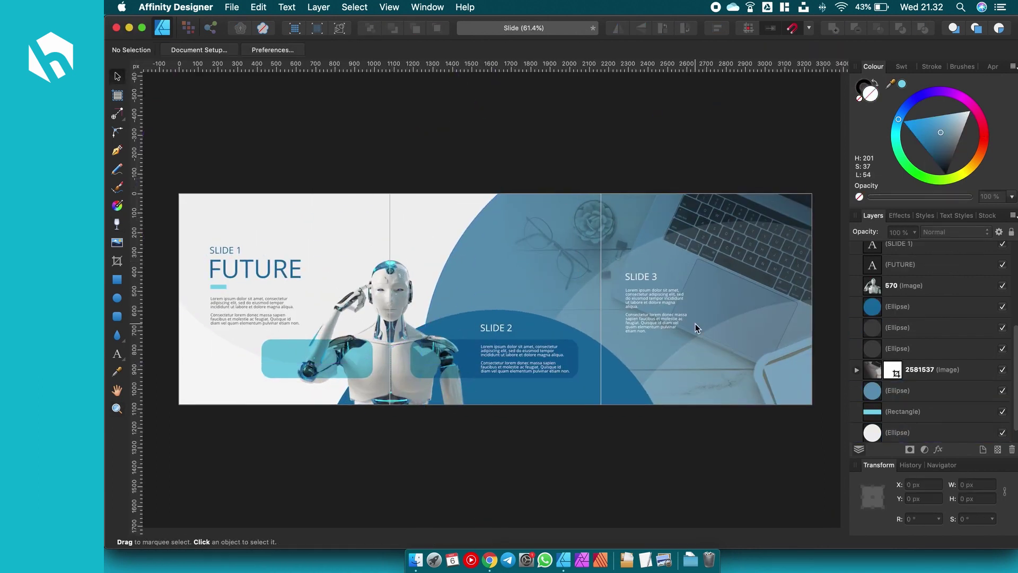
{"action": "scroll", "coordinate": [693, 329], "scroll_direction": "up", "scroll_amount": 3}
{"action": "scroll", "coordinate": [910, 265], "scroll_direction": "up", "scroll_amount": 3}
{"action": "left_click", "coordinate": [321, 189]}
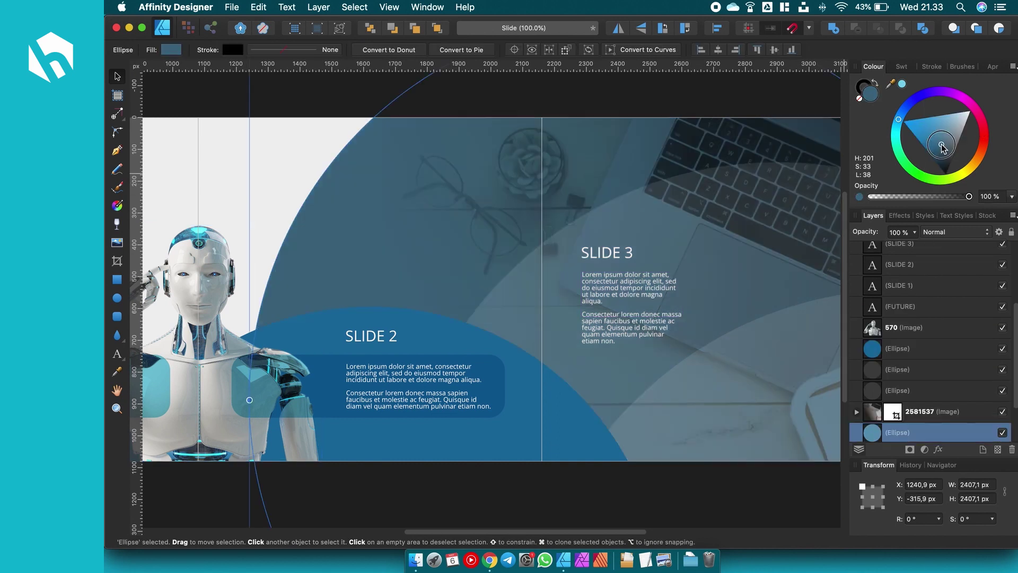
{"action": "scroll", "coordinate": [512, 104], "scroll_direction": "down", "scroll_amount": 2}
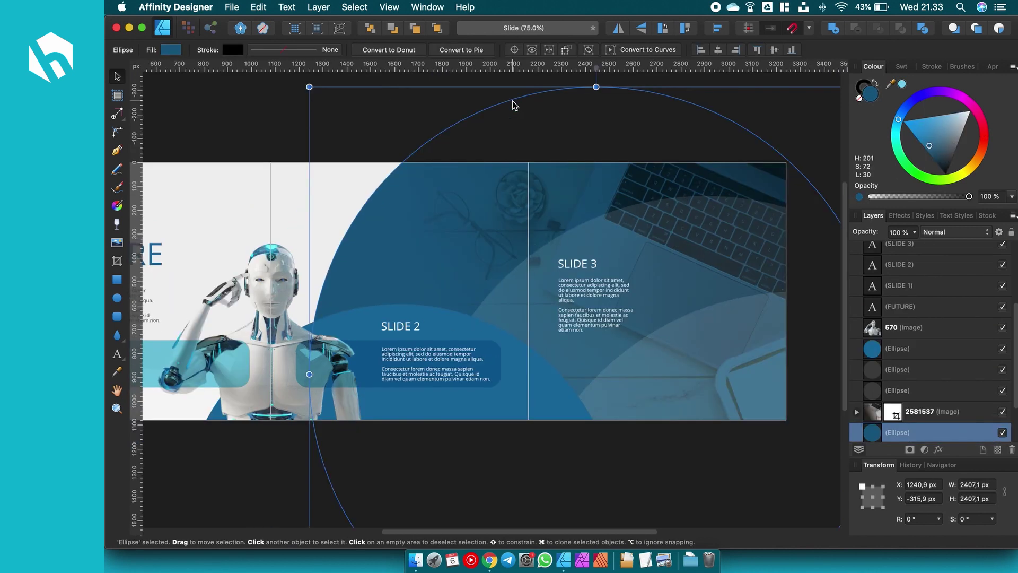
{"action": "left_click_drag", "start_coordinate": [424, 365], "coordinate": [647, 379]}
{"action": "mouse_move", "coordinate": [710, 379]}
{"action": "left_mouse_down"}
{"action": "mouse_move", "coordinate": [583, 370]}
{"action": "mouse_move", "coordinate": [574, 346]}
{"action": "left_mouse_up"}
{"action": "scroll", "coordinate": [586, 251], "scroll_direction": "up", "scroll_amount": 5}
{"action": "left_click", "coordinate": [901, 416]}
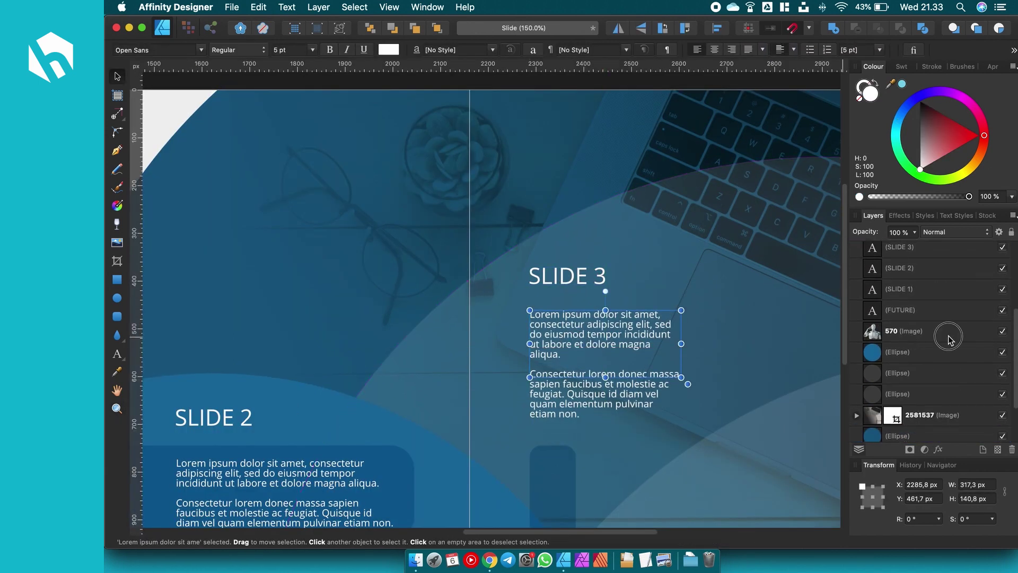
{"action": "scroll", "coordinate": [927, 371], "scroll_direction": "down", "scroll_amount": 3}
{"action": "scroll", "coordinate": [512, 345], "scroll_direction": "left", "scroll_amount": 5}
Duplicate the robot, give the copy a 100 px Gaussian Blur and Multiply blend mode.
{"action": "scroll", "coordinate": [513, 346], "scroll_direction": "down", "scroll_amount": 3}
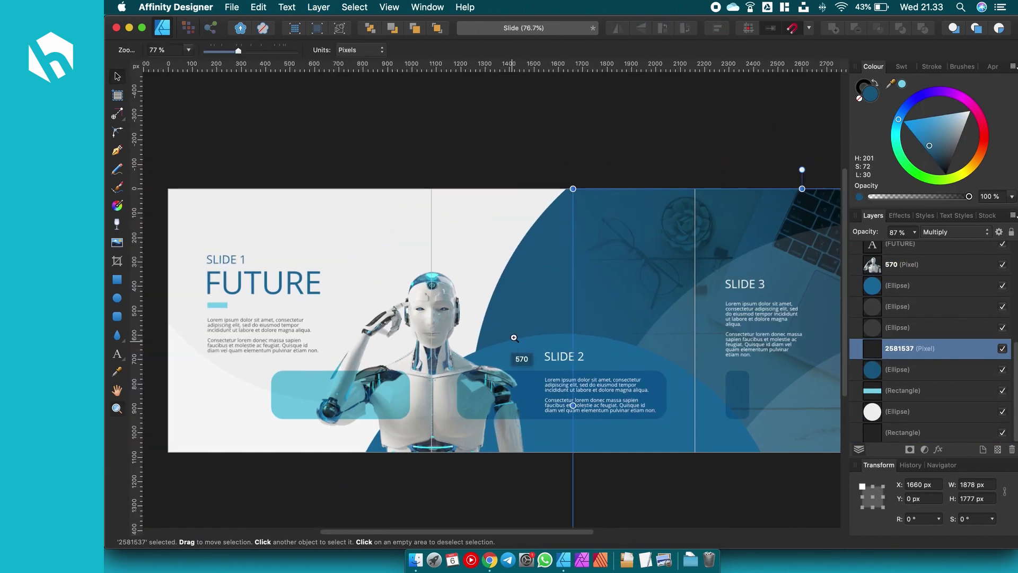
{"action": "left_click", "coordinate": [513, 350]}
{"action": "key", "text": "super+j"}
{"action": "left_click", "coordinate": [899, 215]}
{"action": "left_click", "coordinate": [871, 252]}
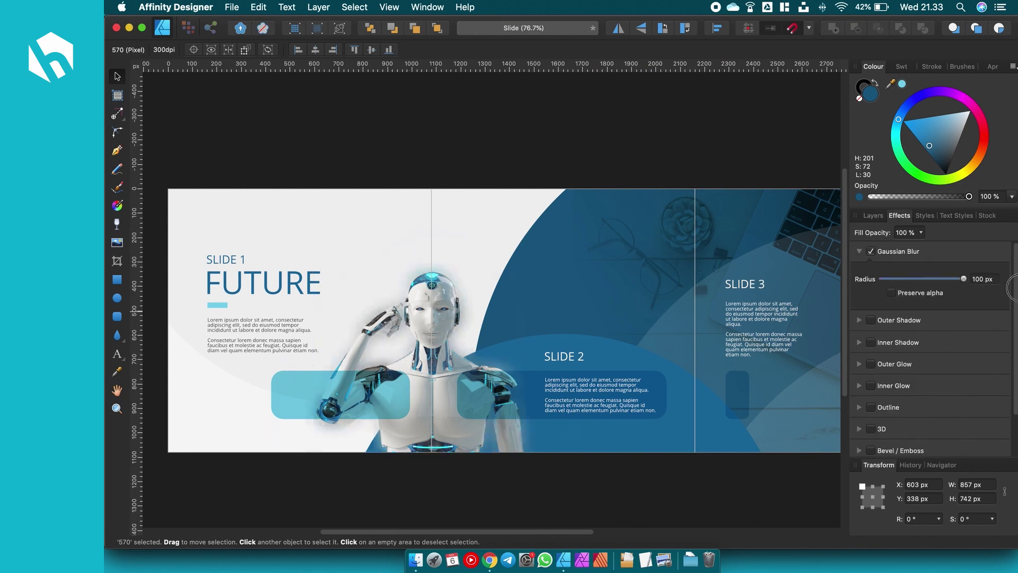
{"action": "left_click", "coordinate": [873, 215]}
{"action": "left_click", "coordinate": [954, 231]}
{"action": "left_click", "coordinate": [941, 254]}
{"action": "scroll", "coordinate": [438, 364], "scroll_direction": "up", "scroll_amount": 2}
{"action": "scroll", "coordinate": [605, 361], "scroll_direction": "down", "scroll_amount": 2}
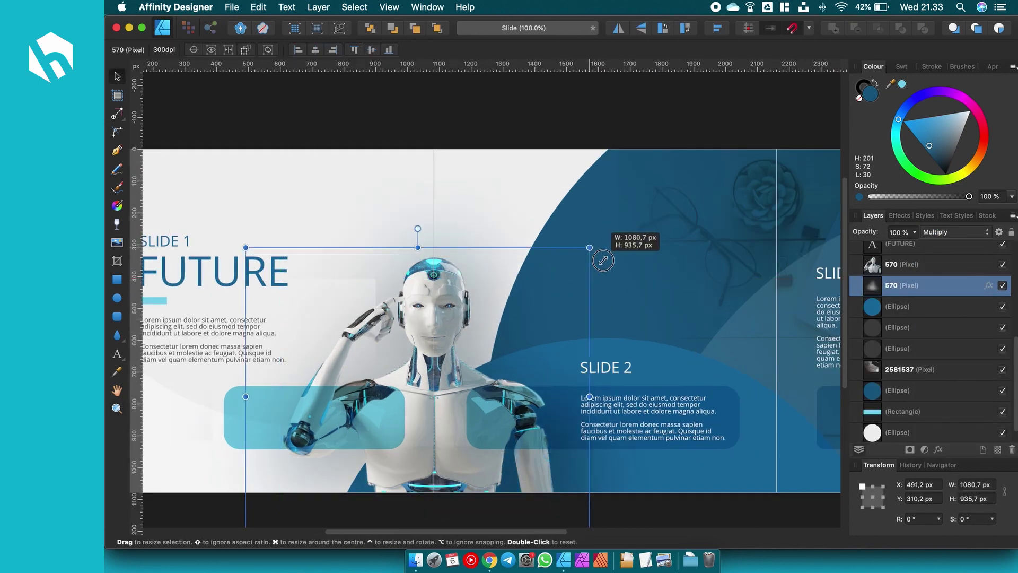
{"action": "left_click", "coordinate": [554, 118]}
{"action": "scroll", "coordinate": [555, 118], "scroll_direction": "down", "scroll_amount": 2}
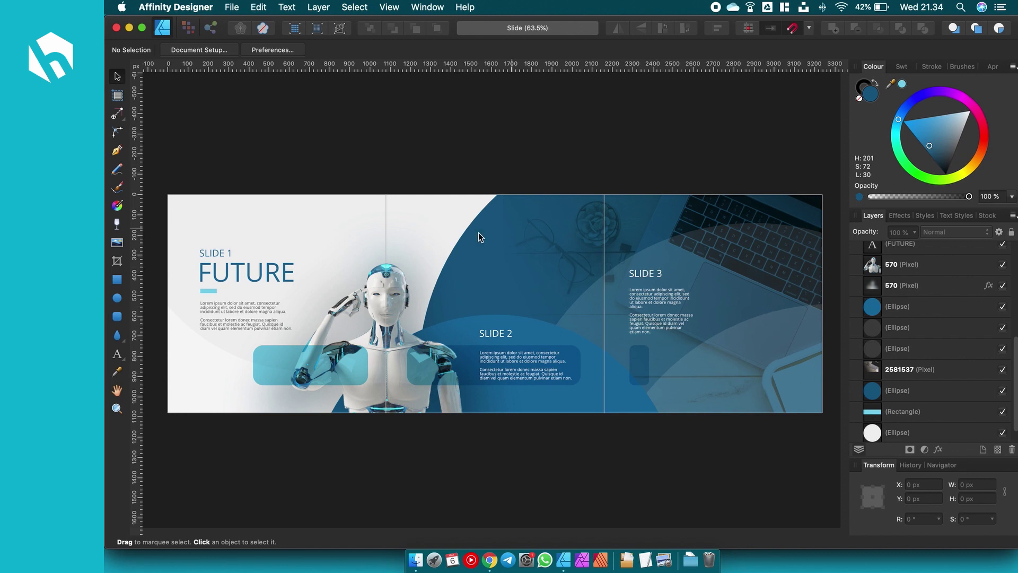
In the Export persona, draw slices over Slide 1 and Slide 2.
{"action": "left_click", "coordinate": [210, 28]}
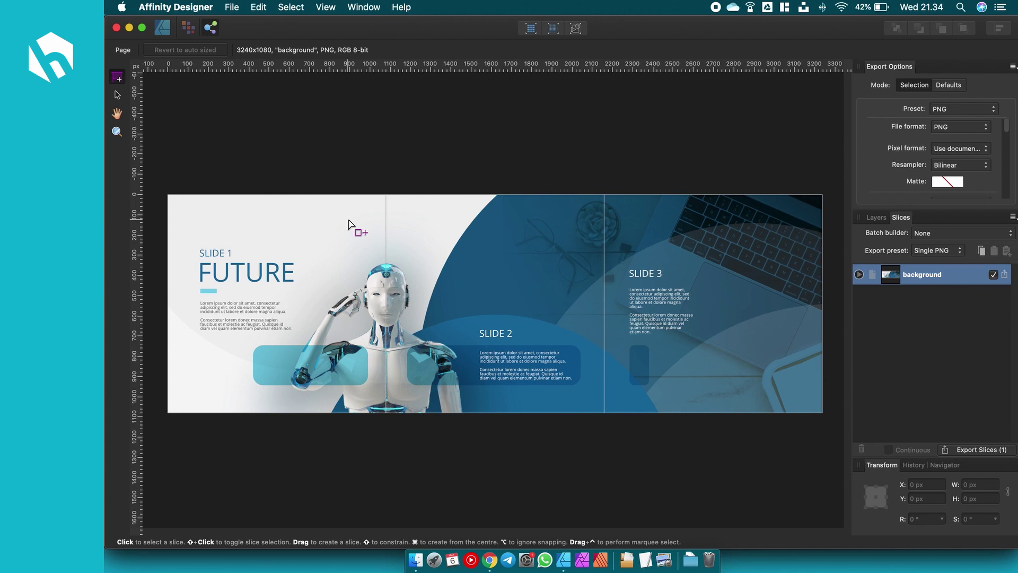
{"action": "left_click_drag", "start_coordinate": [169, 196], "coordinate": [400, 418]}
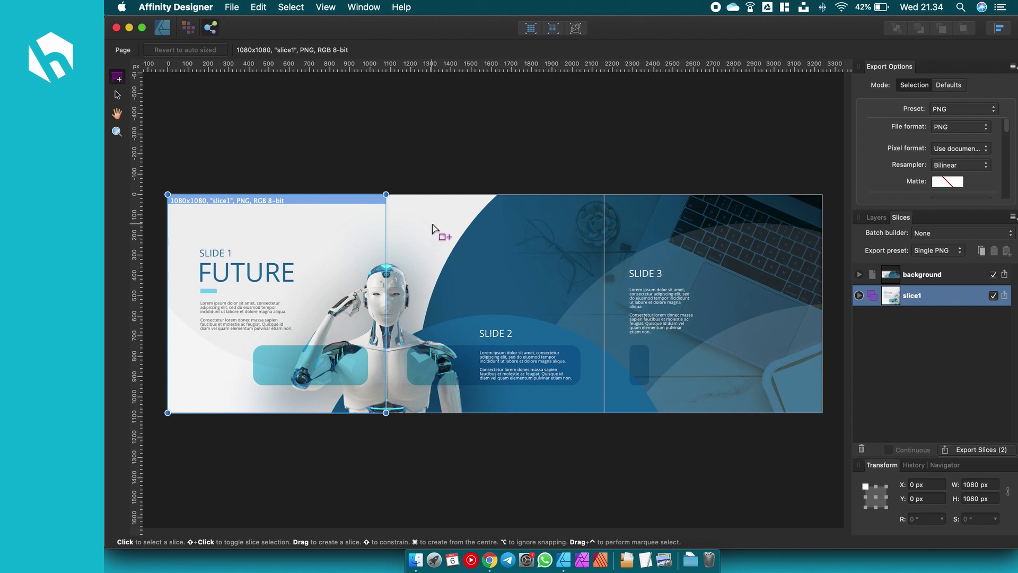
{"action": "left_click_drag", "start_coordinate": [425, 217], "coordinate": [494, 303]}
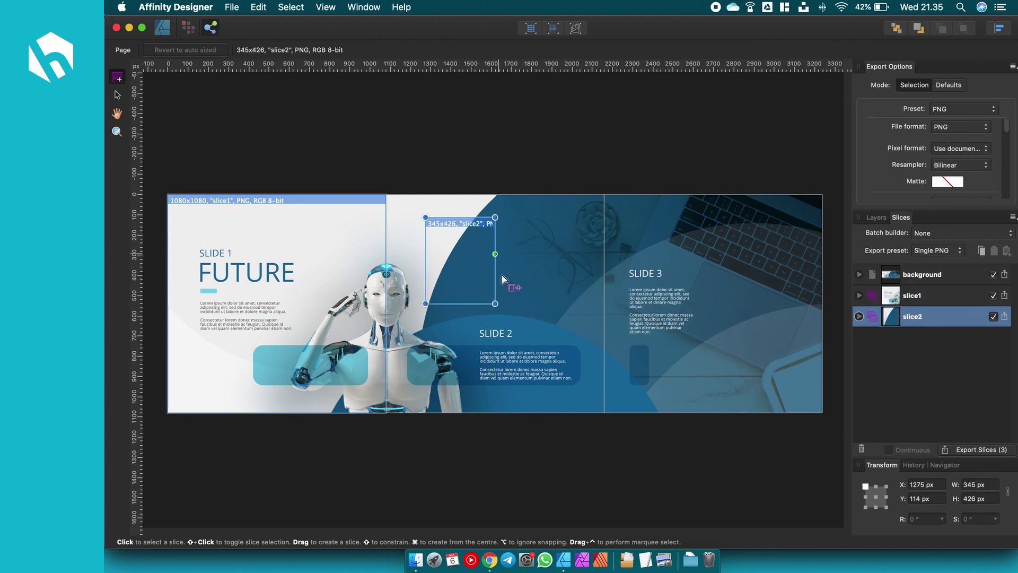
Size slice2 to 1080×1080 px over Slide 2, then draw a third slice over Slide 3.
{"action": "left_click", "coordinate": [975, 484]}
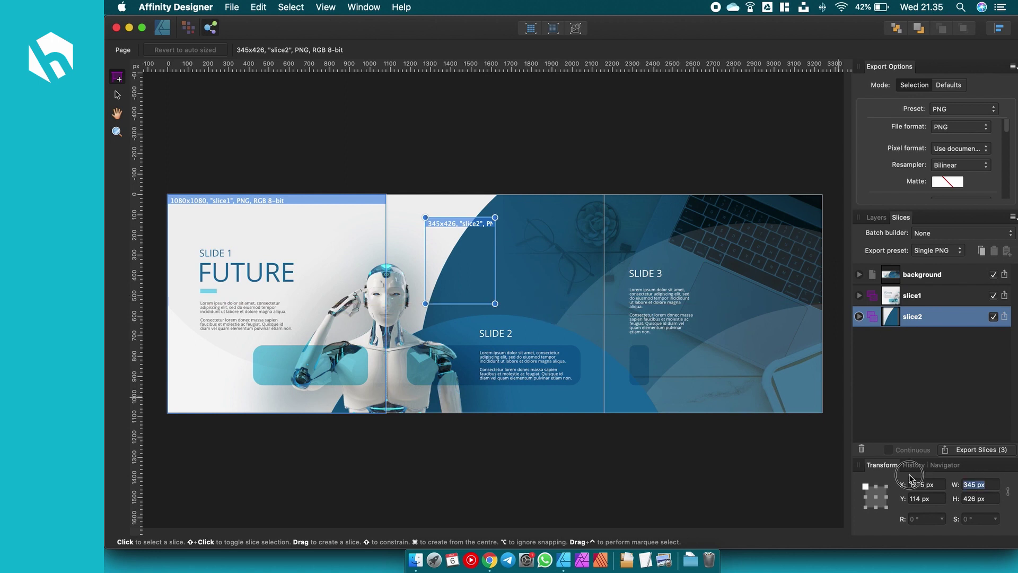
{"action": "type", "text": "1080"}
{"action": "key", "text": "Tab"}
{"action": "type", "text": "1"}
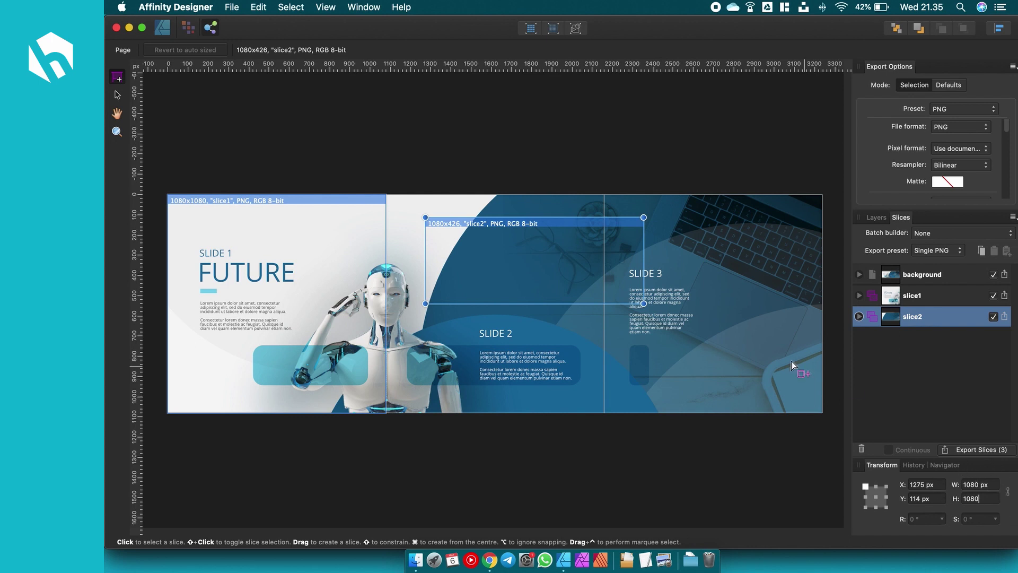
{"action": "key", "text": "Return"}
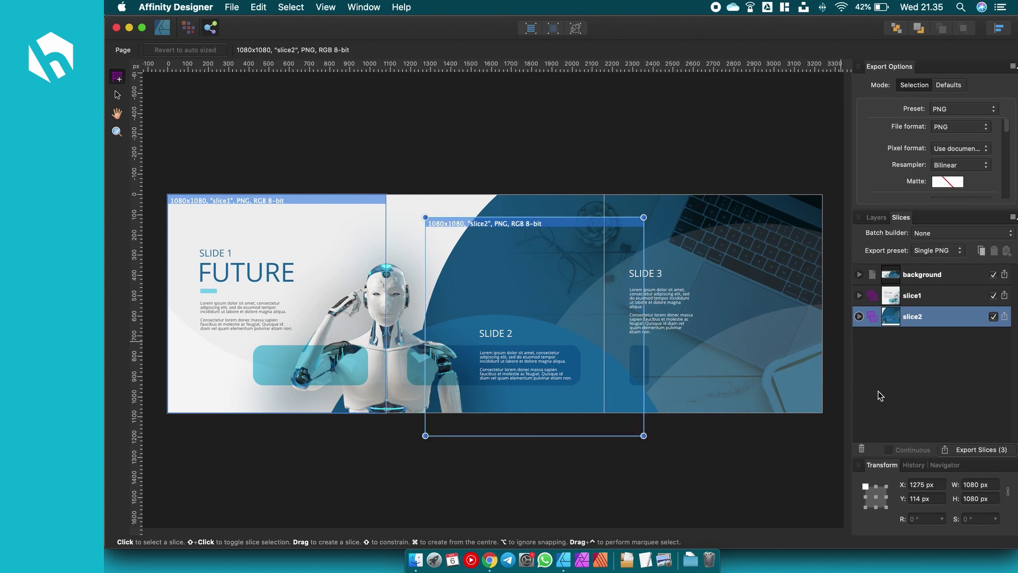
{"action": "left_click_drag", "start_coordinate": [508, 227], "coordinate": [468, 204]}
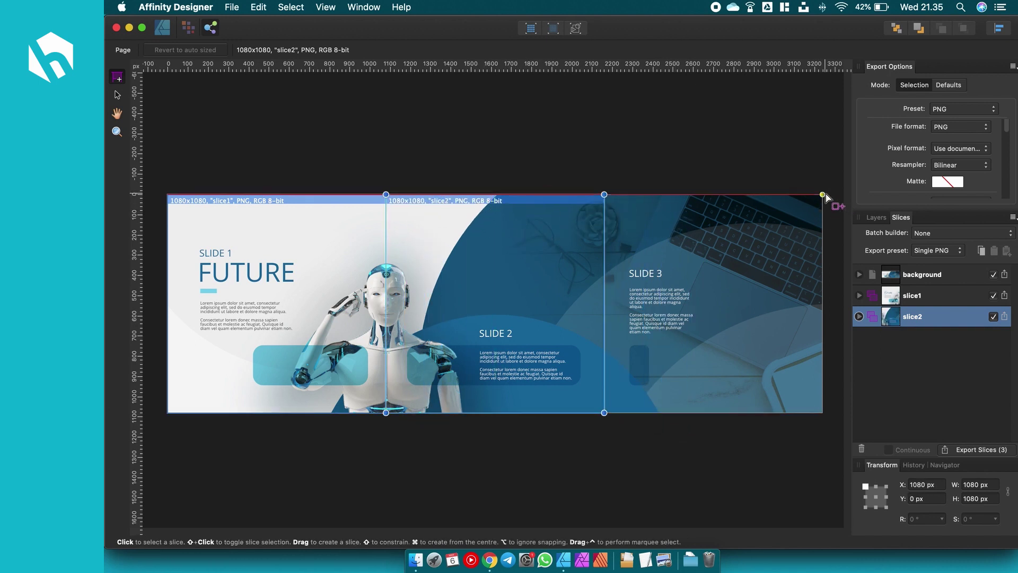
{"action": "mouse_move", "coordinate": [823, 197]}
{"action": "left_mouse_down"}
{"action": "mouse_move", "coordinate": [711, 374]}
{"action": "mouse_move", "coordinate": [603, 447]}
{"action": "left_mouse_up"}
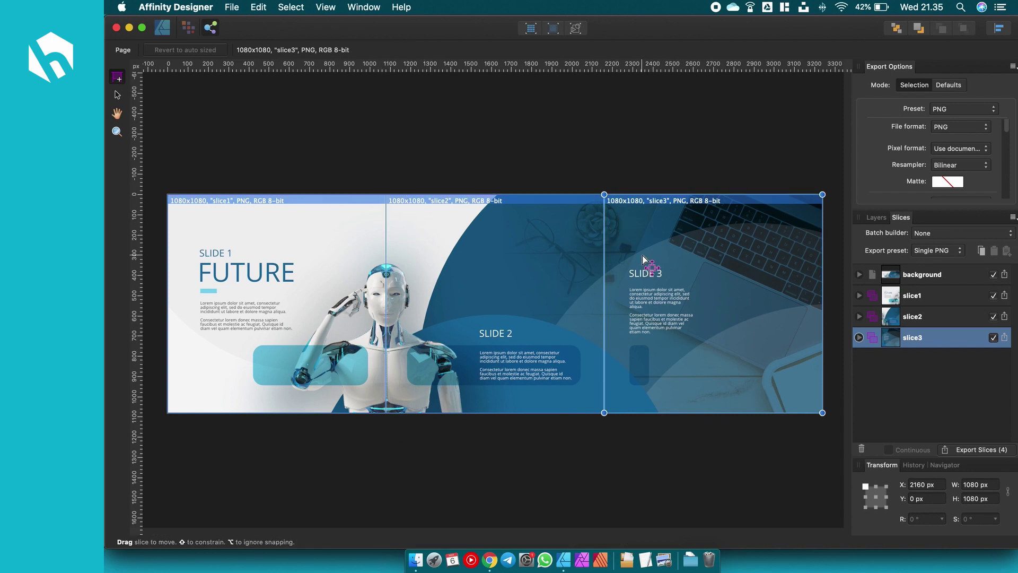
Exclude the background slice from export in the Slices panel.
{"action": "left_click", "coordinate": [953, 401]}
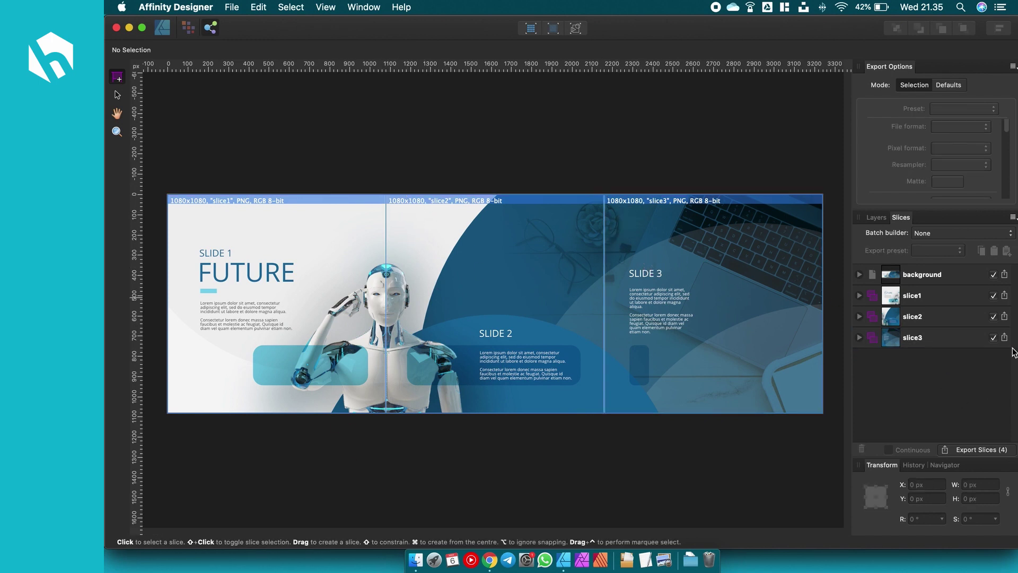
{"action": "left_click", "coordinate": [990, 278]}
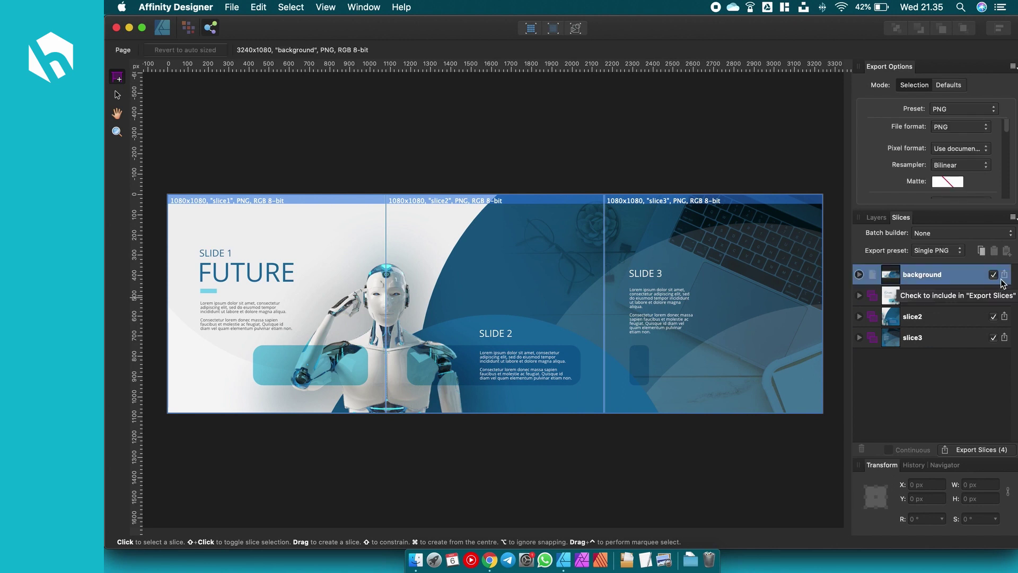
{"action": "left_click", "coordinate": [994, 275]}
{"action": "left_click", "coordinate": [967, 377]}
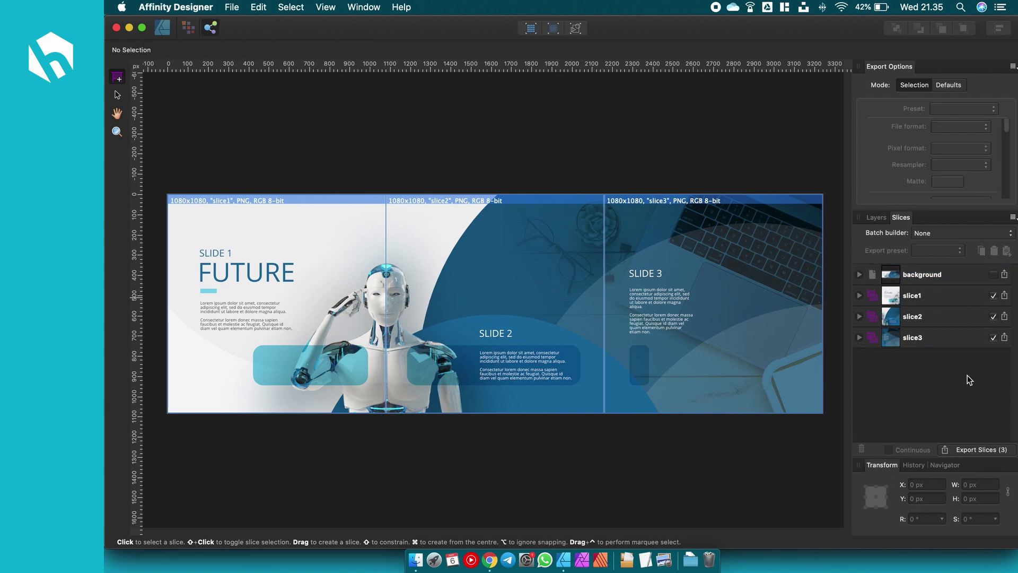
Set slice1–slice3 to JPEG format and start Export Slices (3).
{"action": "left_click", "coordinate": [934, 300]}
{"action": "left_click", "coordinate": [943, 343], "text": "shift"}
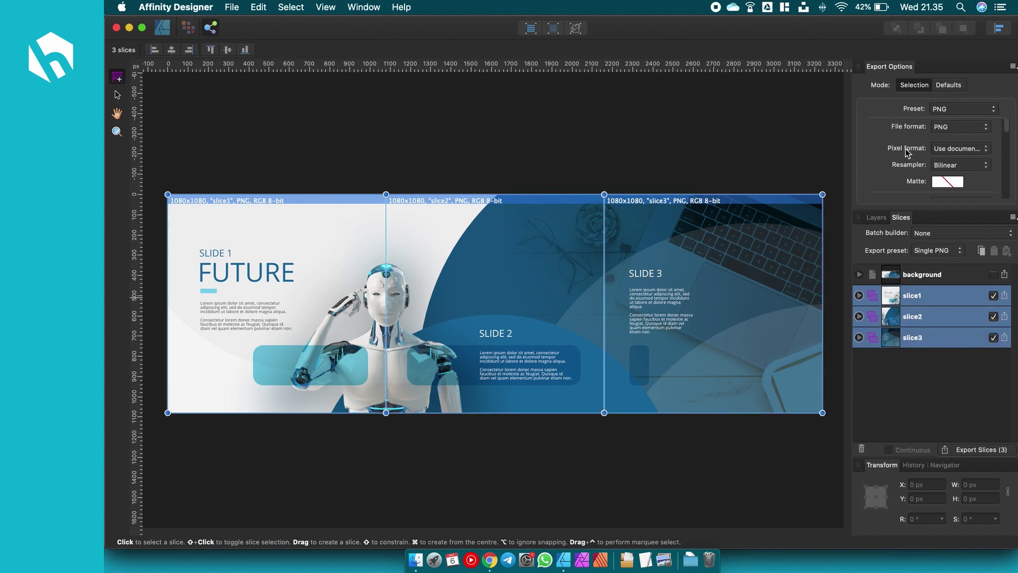
{"action": "left_click", "coordinate": [941, 127]}
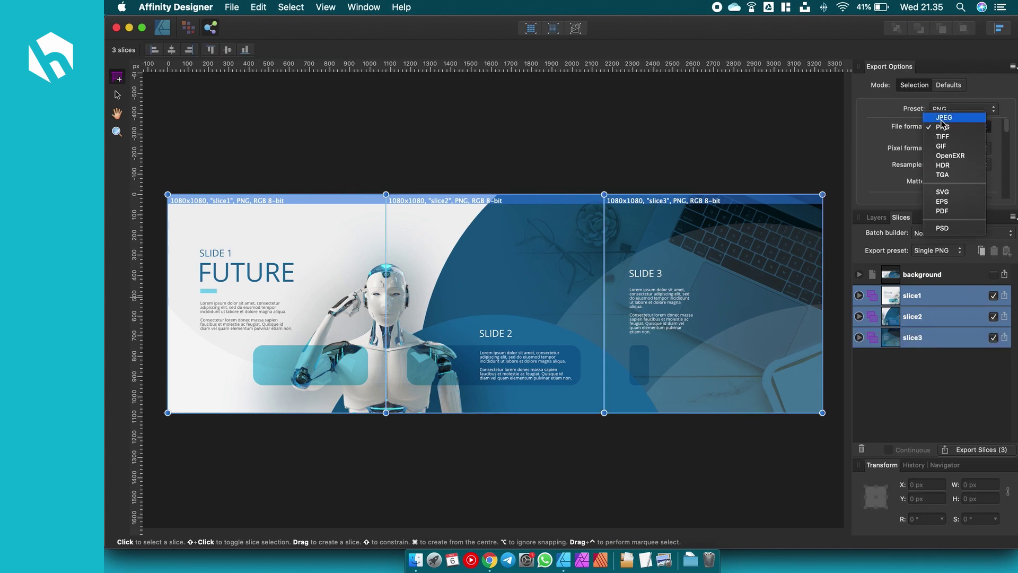
{"action": "left_click", "coordinate": [941, 118]}
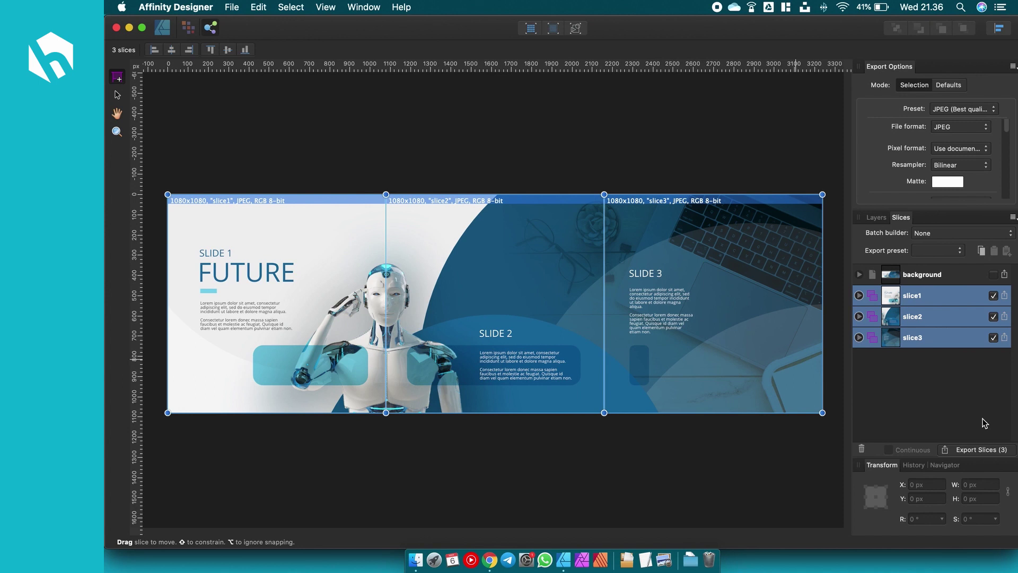
{"action": "left_click", "coordinate": [967, 450]}
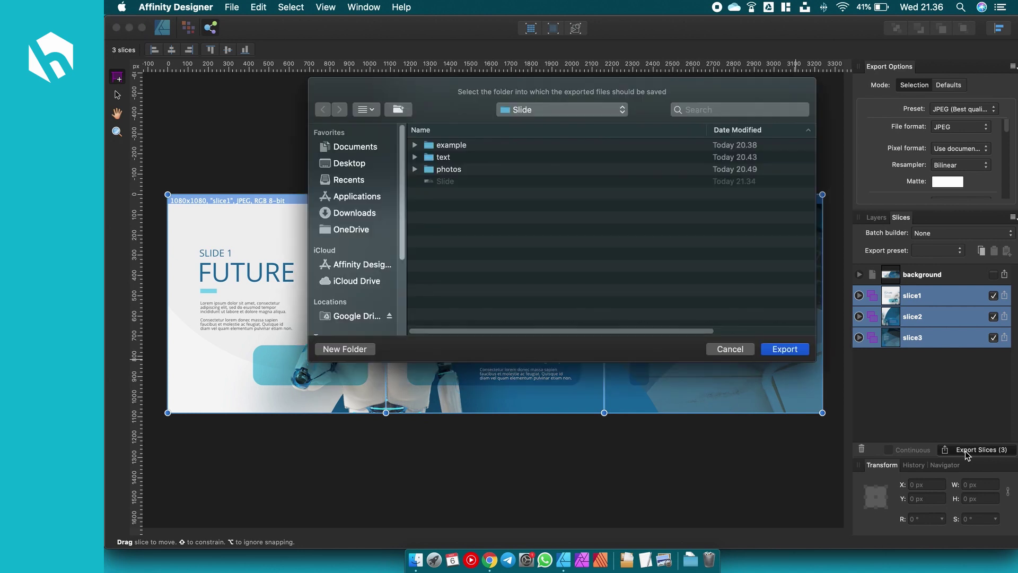
Create a new export folder named hasil and export the slices into it.
{"action": "left_click", "coordinate": [355, 350]}
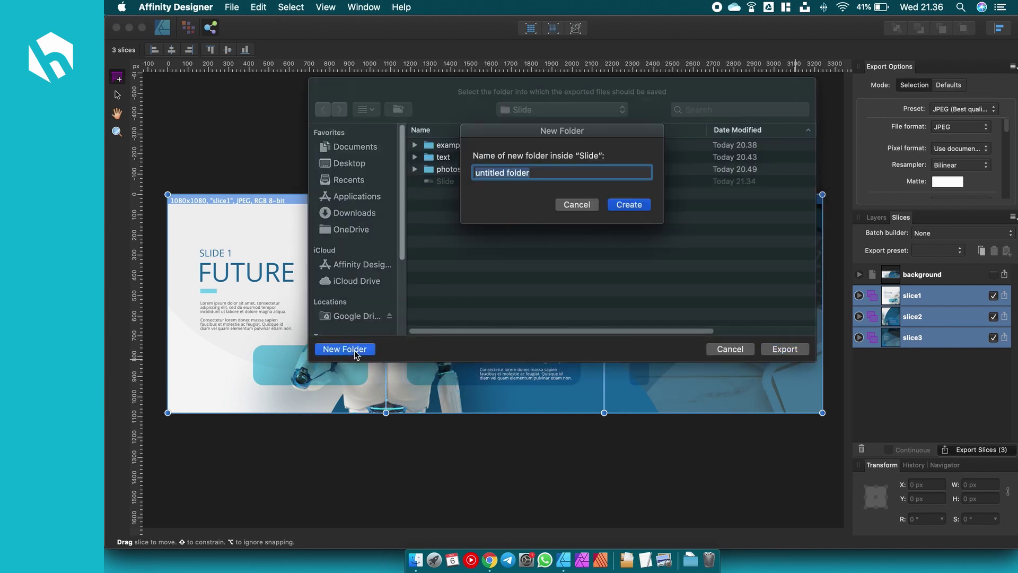
{"action": "type", "text": "HASIL"}
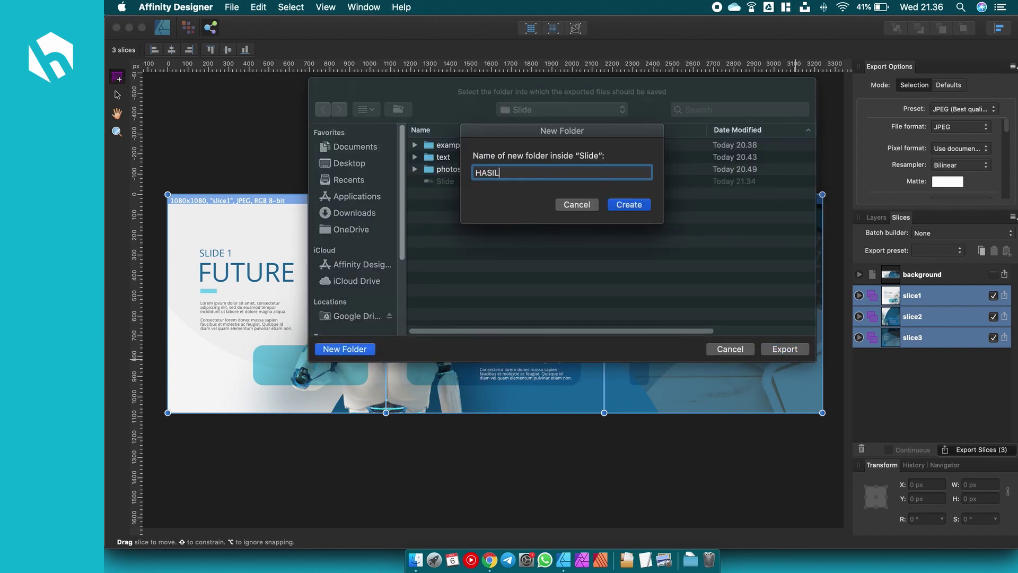
{"action": "key", "text": "BackSpace"}
{"action": "key", "text": "BackSpace"}
{"action": "key", "text": "BackSpace"}
{"action": "type", "text": "hasi"}
{"action": "left_click", "coordinate": [616, 207]}
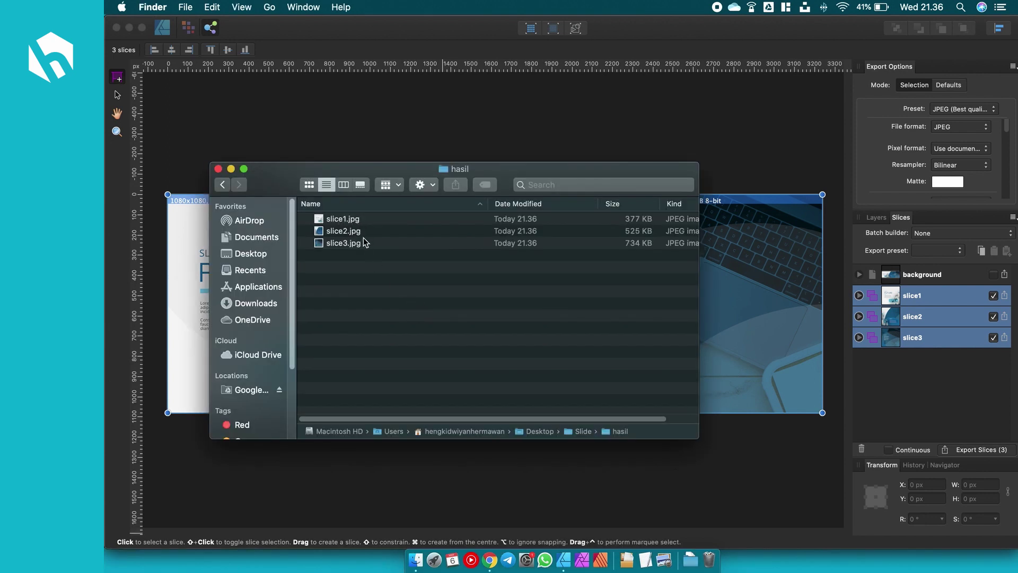
Open slice1.jpg, slice2.jpg and slice3.jpg together in Preview from Finder.
{"action": "left_click_drag", "start_coordinate": [371, 281], "coordinate": [351, 229]}
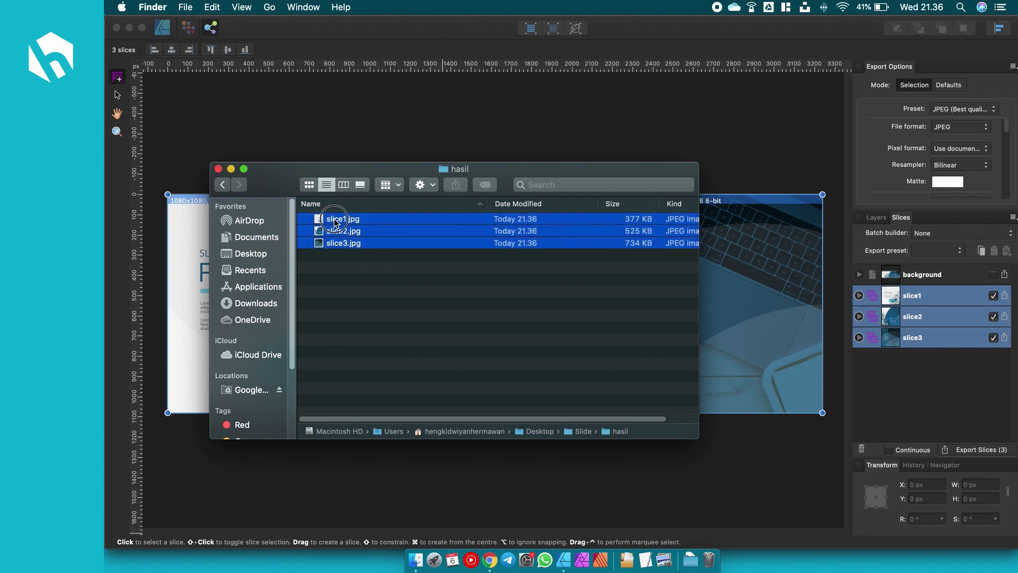
{"action": "right_click", "coordinate": [352, 229]}
{"action": "left_click", "coordinate": [379, 244]}
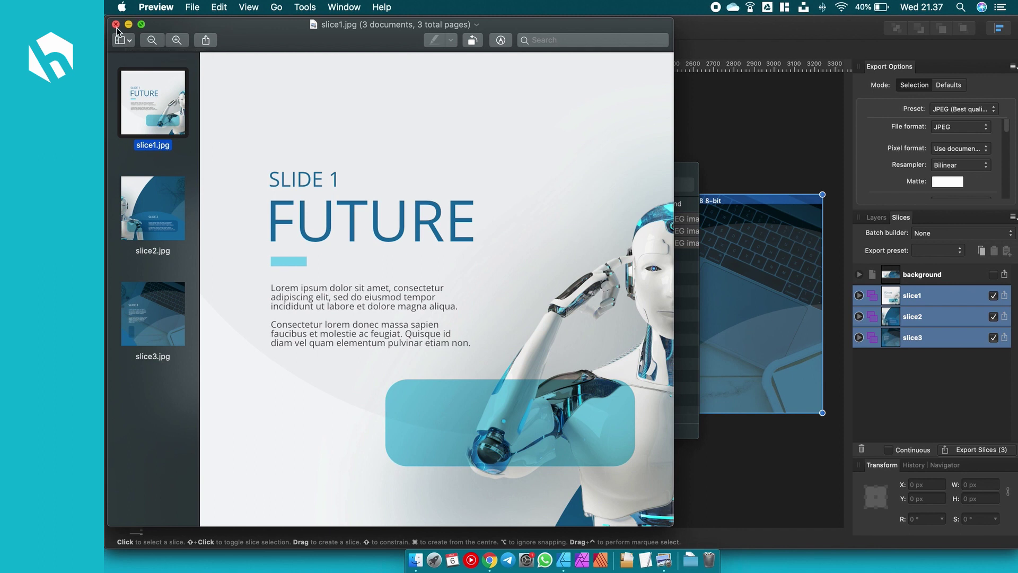
Close the Preview window after reviewing the three exported slides.
{"action": "left_click", "coordinate": [115, 24]}
Make the circle above SLIDE 2 25% translucent white, shrink it to about 216 px and reposition it.
{"action": "left_click", "coordinate": [166, 28]}
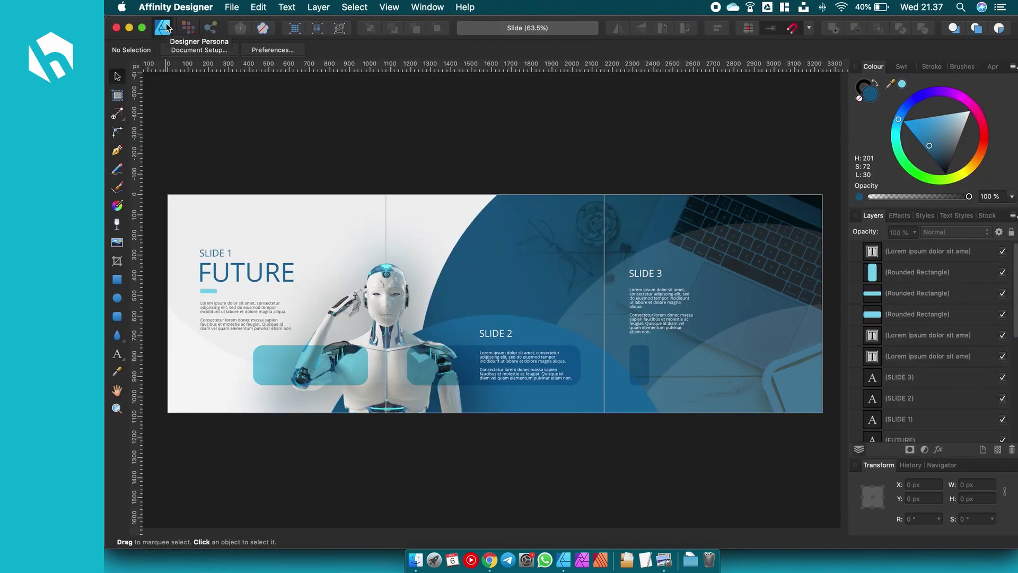
{"action": "scroll", "coordinate": [293, 126], "scroll_direction": "up", "scroll_amount": 3}
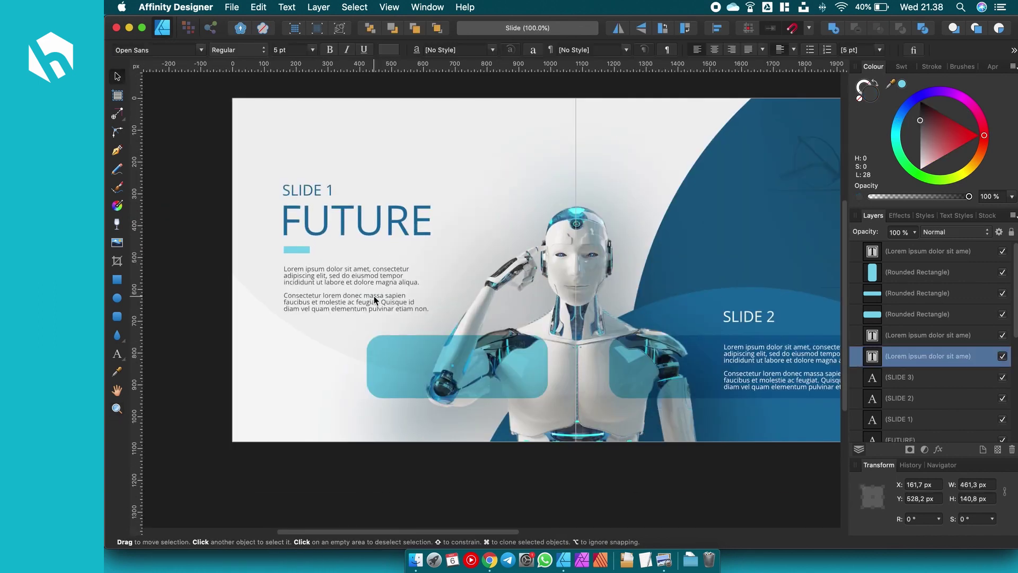
{"action": "left_click", "coordinate": [334, 359]}
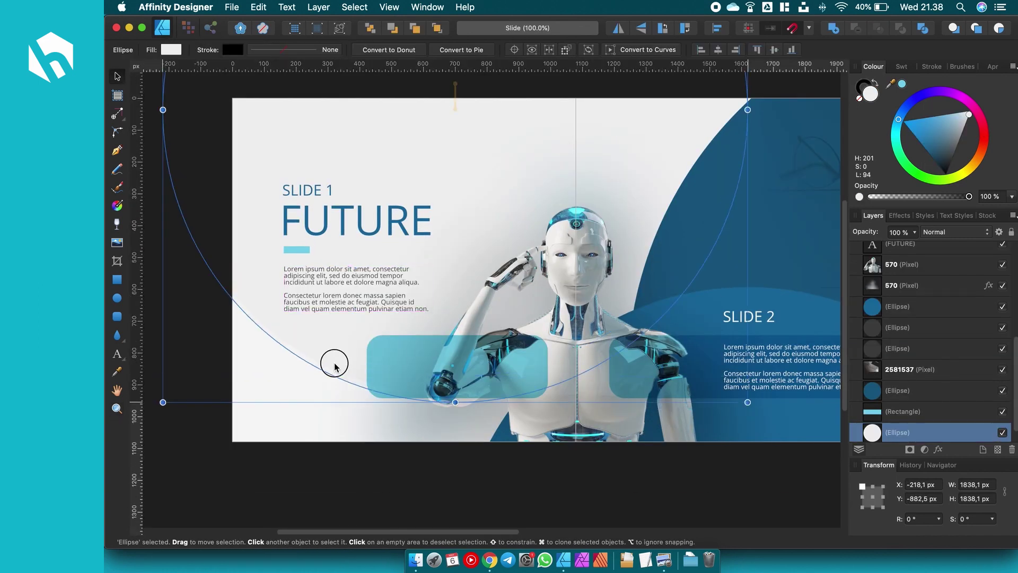
{"action": "scroll", "coordinate": [334, 358], "scroll_direction": "down", "scroll_amount": 3}
{"action": "scroll", "coordinate": [511, 341], "scroll_direction": "up", "scroll_amount": 3}
{"action": "scroll", "coordinate": [550, 176], "scroll_direction": "down", "scroll_amount": 1}
{"action": "left_click", "coordinate": [550, 176]}
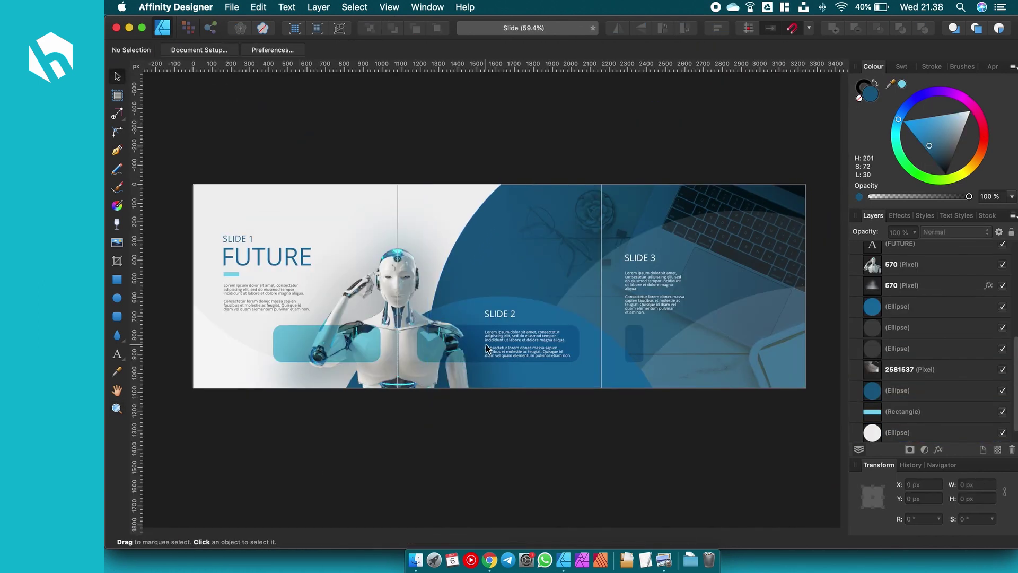
{"action": "left_click", "coordinate": [573, 291]}
{"action": "scroll", "coordinate": [507, 203], "scroll_direction": "up", "scroll_amount": 2}
{"action": "left_click", "coordinate": [970, 111]}
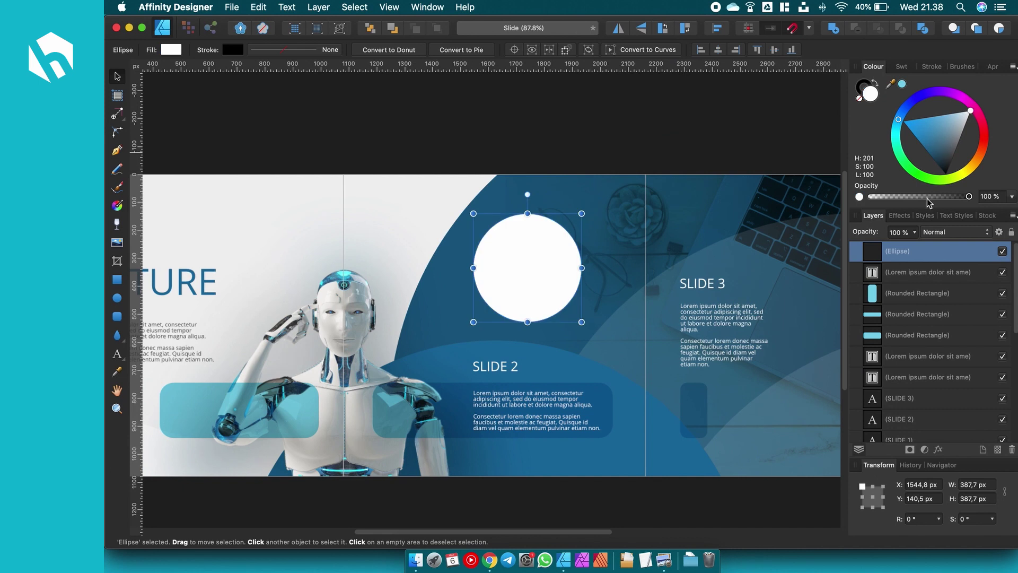
{"action": "left_click_drag", "start_coordinate": [969, 196], "coordinate": [896, 196]}
{"action": "left_click_drag", "start_coordinate": [582, 268], "coordinate": [500, 300]}
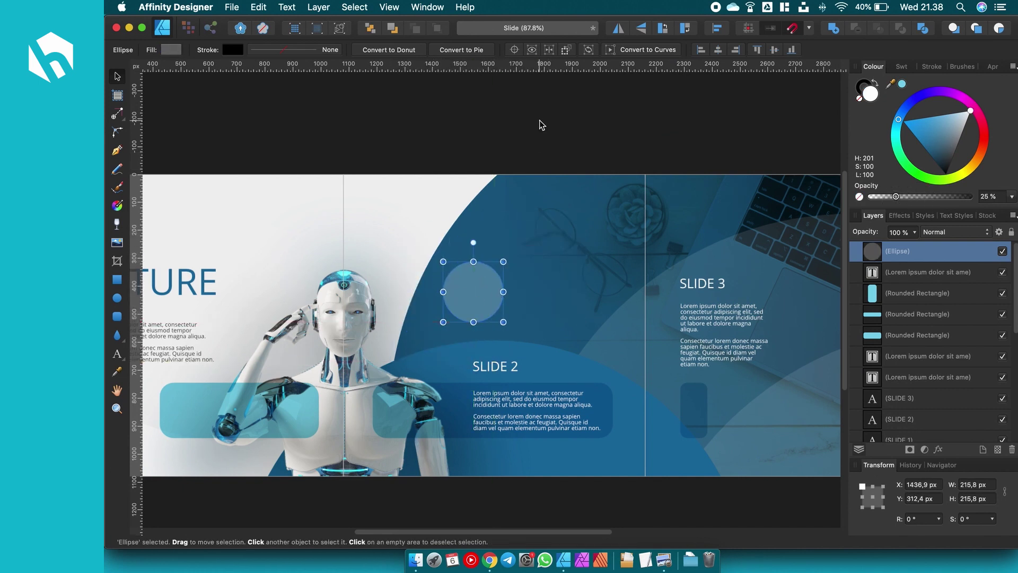
{"action": "scroll", "coordinate": [539, 120], "scroll_direction": "down", "scroll_amount": 2}
{"action": "scroll", "coordinate": [539, 120], "scroll_direction": "up", "scroll_amount": 2}
Duplicate Slide 3's Lorem ipsum text block as a second body-text column to the right.
{"action": "left_click", "coordinate": [645, 118]}
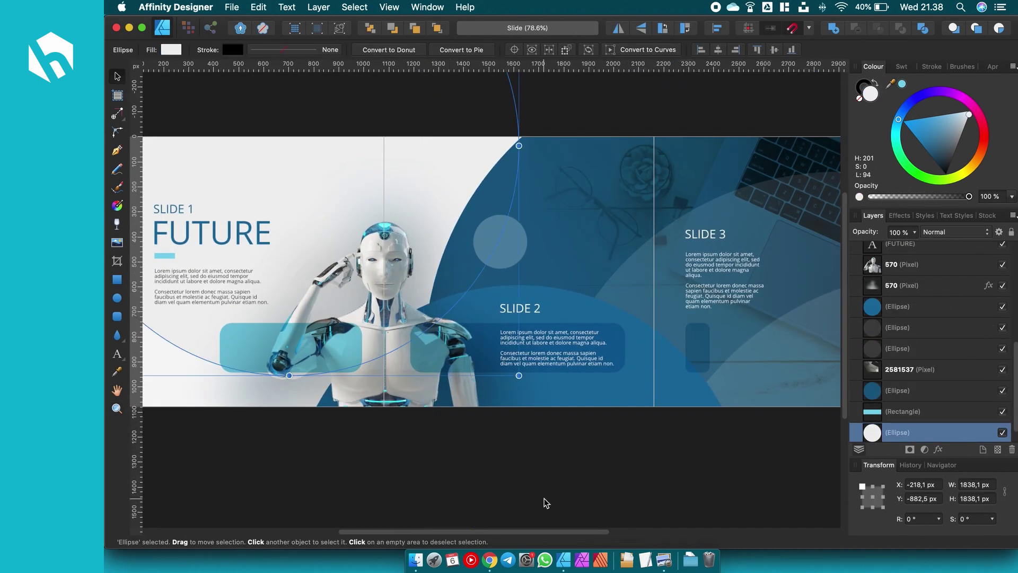
{"action": "left_click", "coordinate": [545, 500]}
{"action": "scroll", "coordinate": [518, 382], "scroll_direction": "down", "scroll_amount": 2}
{"action": "key", "text": "Escape"}
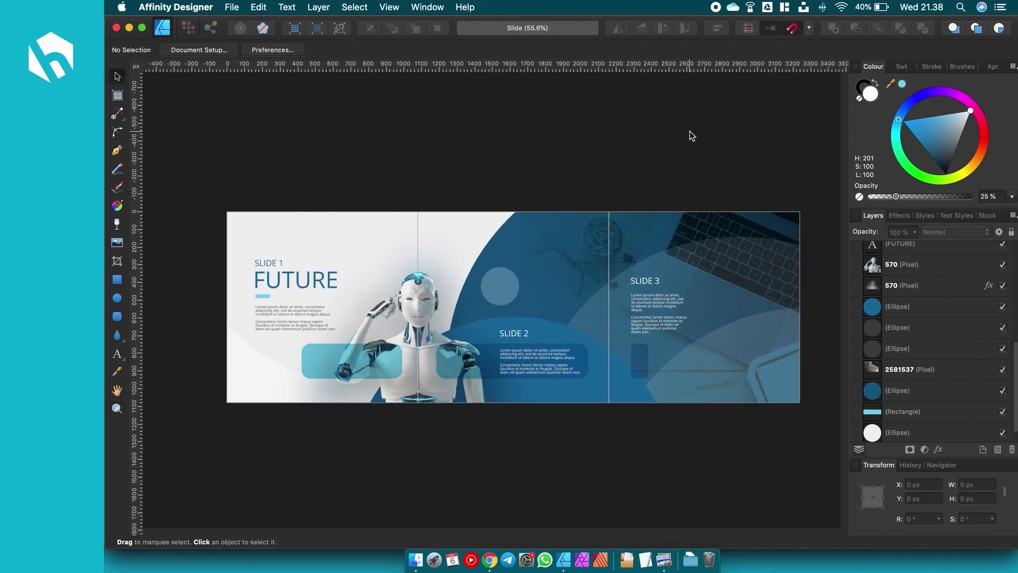
{"action": "scroll", "coordinate": [779, 332], "scroll_direction": "up", "scroll_amount": 2}
{"action": "scroll", "coordinate": [780, 332], "scroll_direction": "up", "scroll_amount": 1}
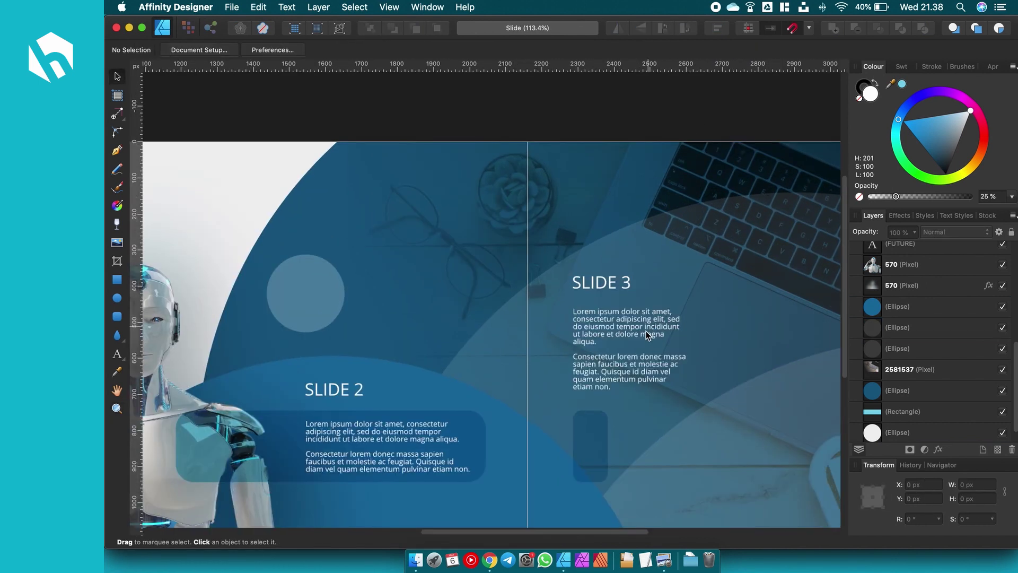
{"action": "scroll", "coordinate": [648, 333], "scroll_direction": "down", "scroll_amount": 2}
{"action": "left_click", "coordinate": [721, 342]}
{"action": "scroll", "coordinate": [721, 342], "scroll_direction": "up", "scroll_amount": 3}
{"action": "key", "text": "super+j"}
{"action": "key", "text": "t"}
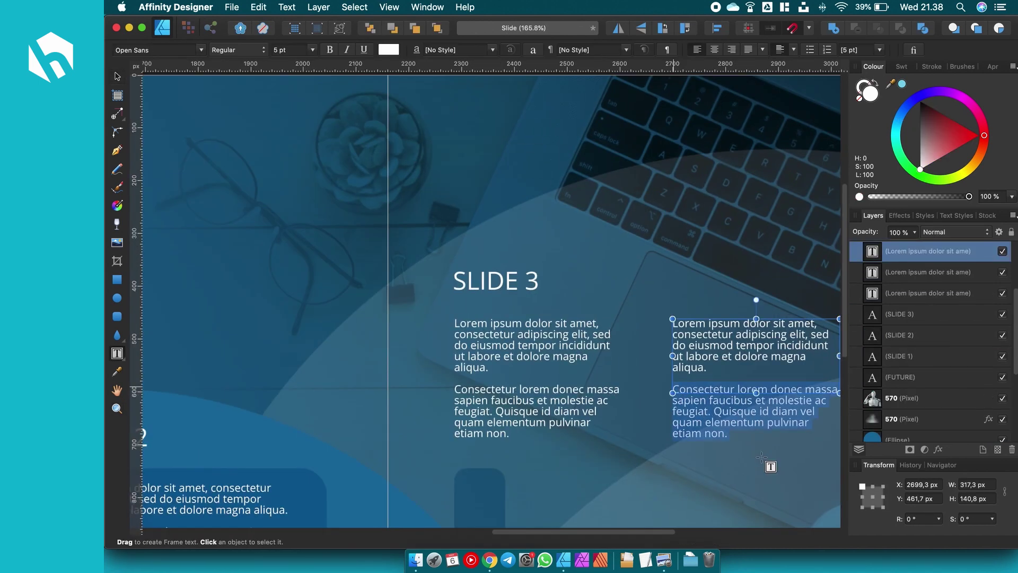
{"action": "scroll", "coordinate": [760, 457], "scroll_direction": "down", "scroll_amount": 3}
{"action": "scroll", "coordinate": [307, 109], "scroll_direction": "up", "scroll_amount": 2}
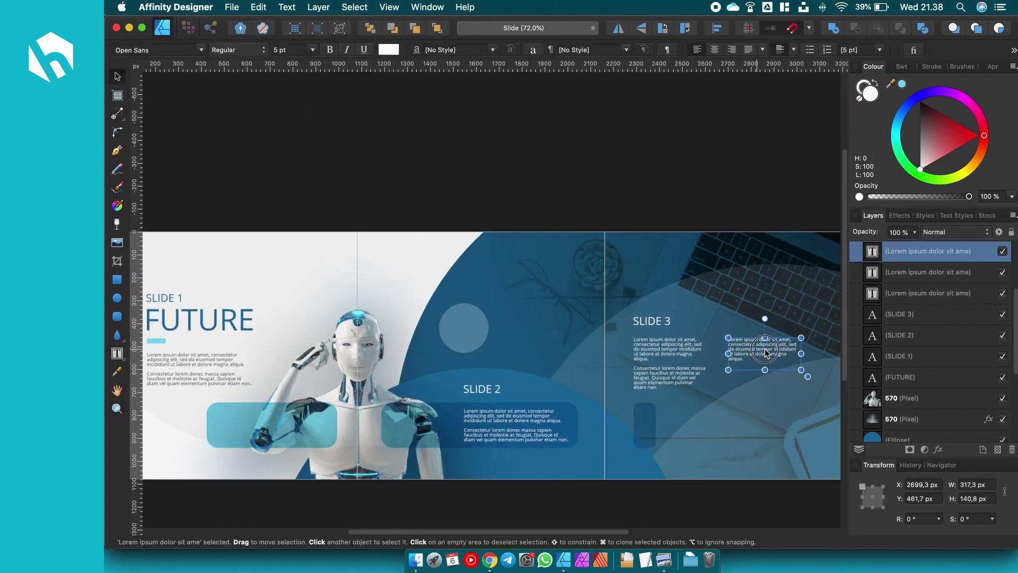
Draw a small light-blue circle between Slide 3's two text columns.
{"action": "key", "text": "m"}
{"action": "left_click_drag", "start_coordinate": [728, 337], "coordinate": [744, 353]}
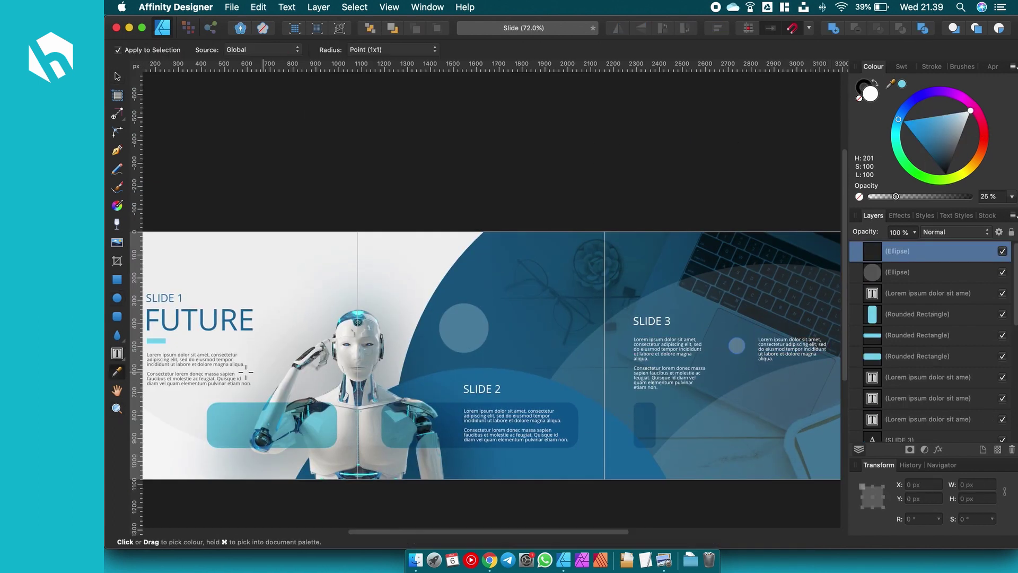
{"action": "key", "text": "v"}
{"action": "left_click", "coordinate": [1010, 196]}
{"action": "scroll", "coordinate": [730, 341], "scroll_direction": "up", "scroll_amount": 2}
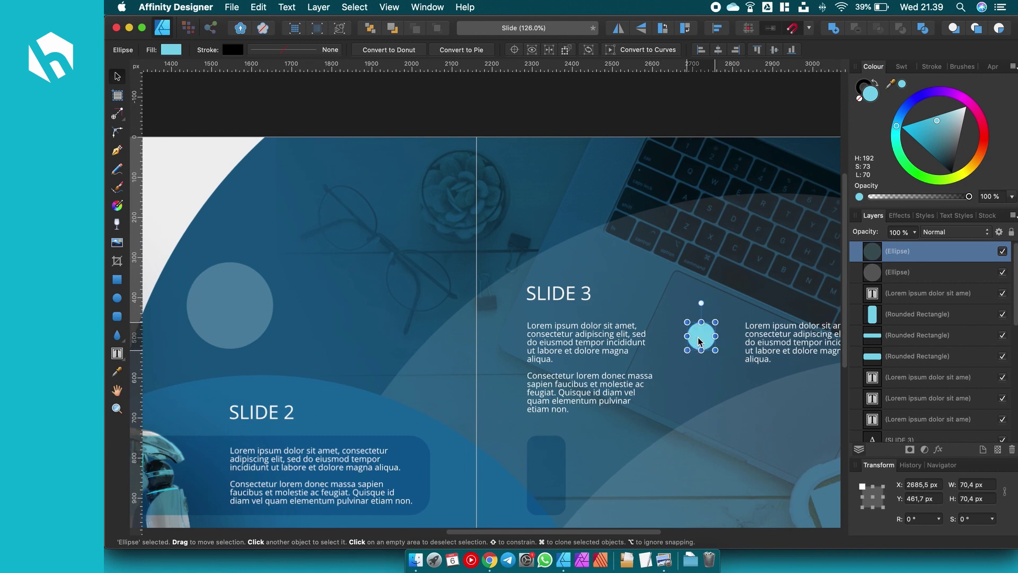
{"action": "scroll", "coordinate": [699, 339], "scroll_direction": "down", "scroll_amount": 3}
{"action": "left_click", "coordinate": [683, 128]}
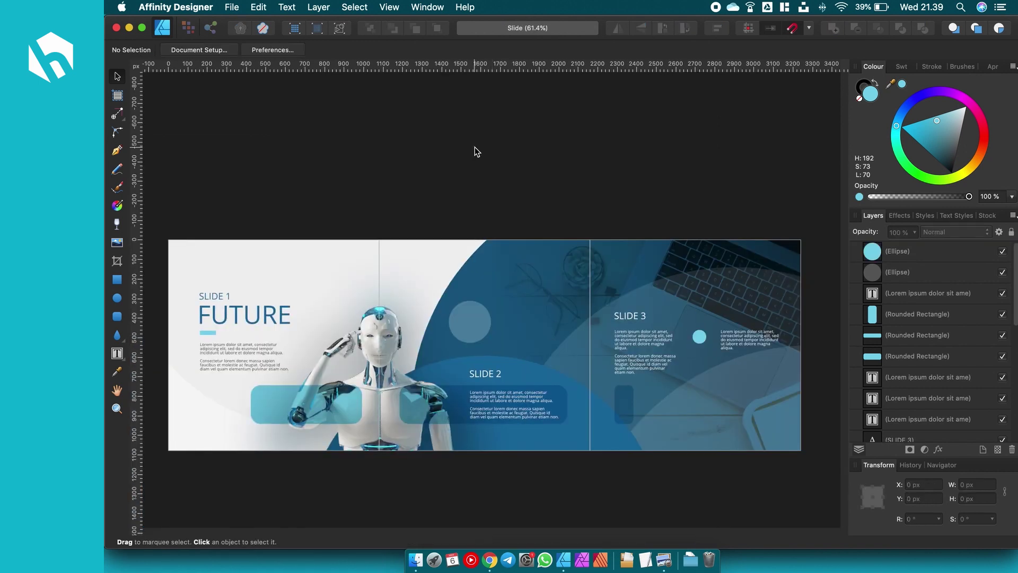